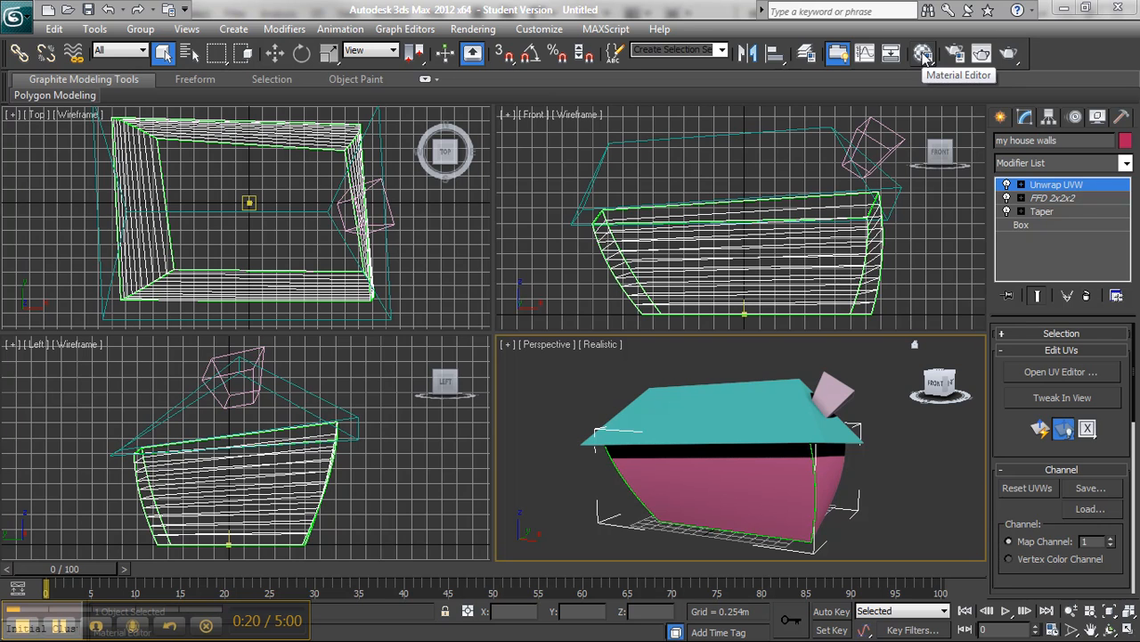
- Open the Material Editor
left_click(924, 54)
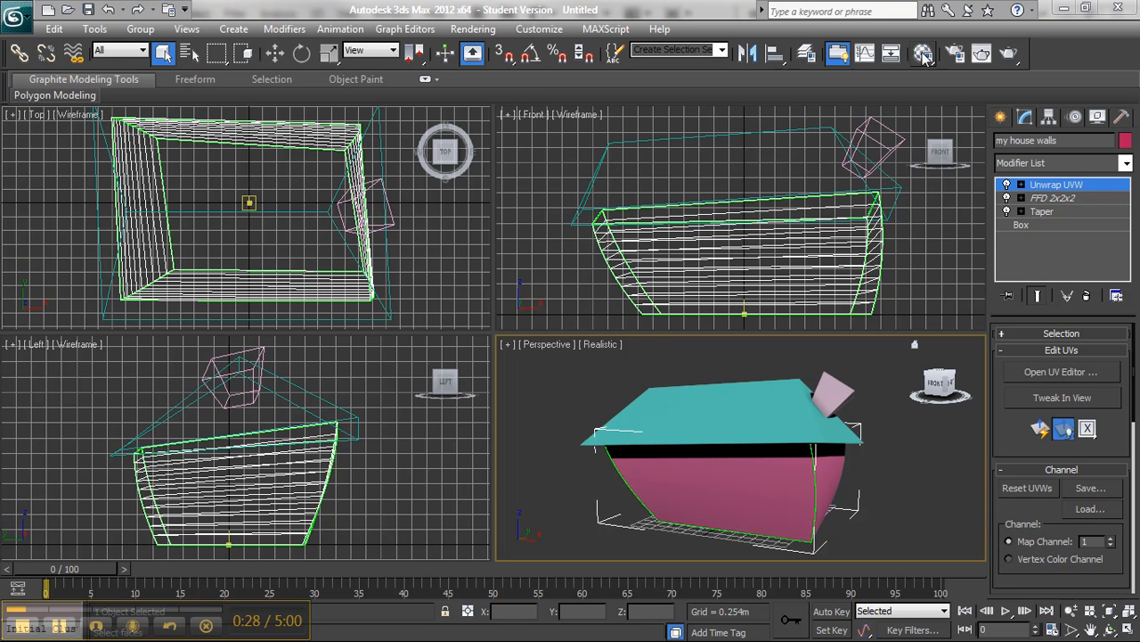
left_click(924, 55)
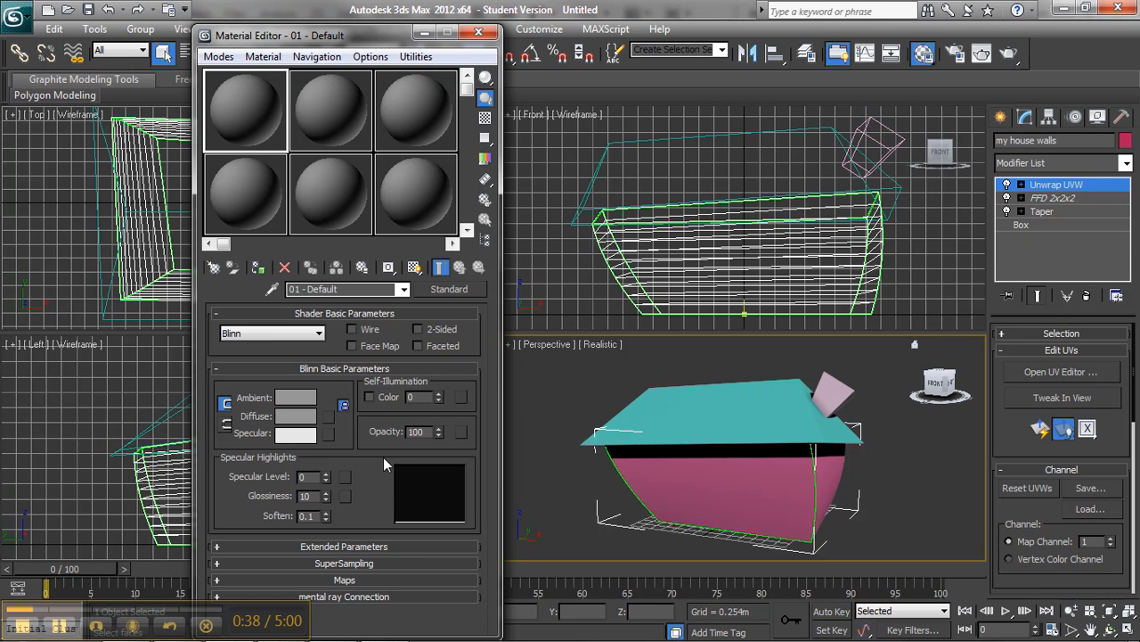
- Switch the Material Editor to Slate mode and back to Compact mode
left_click(220, 57)
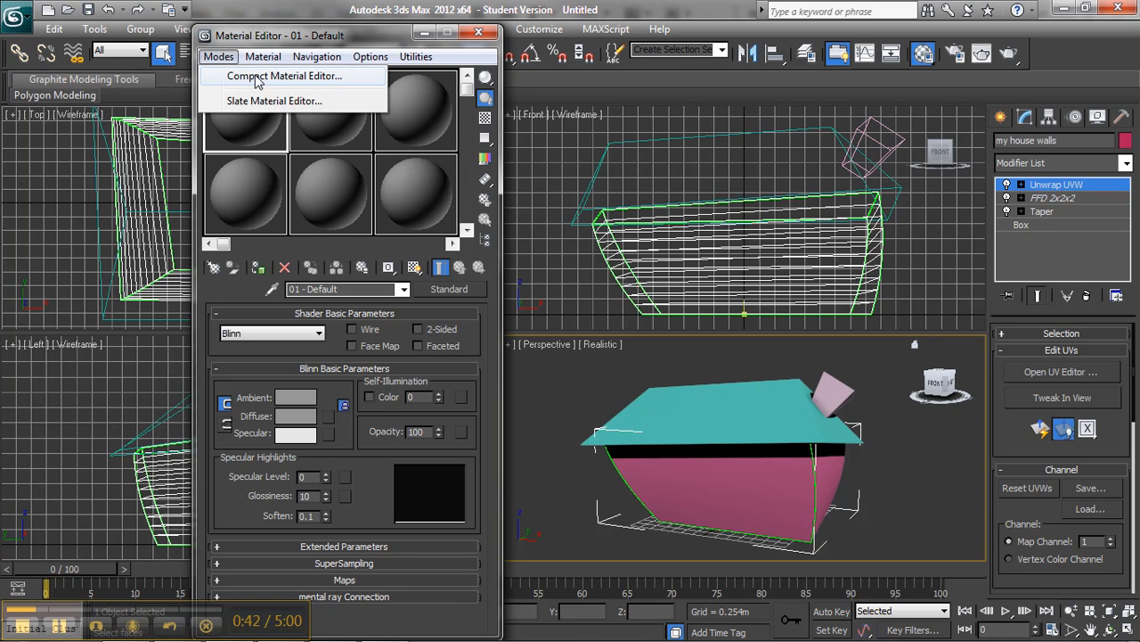
left_click(239, 100)
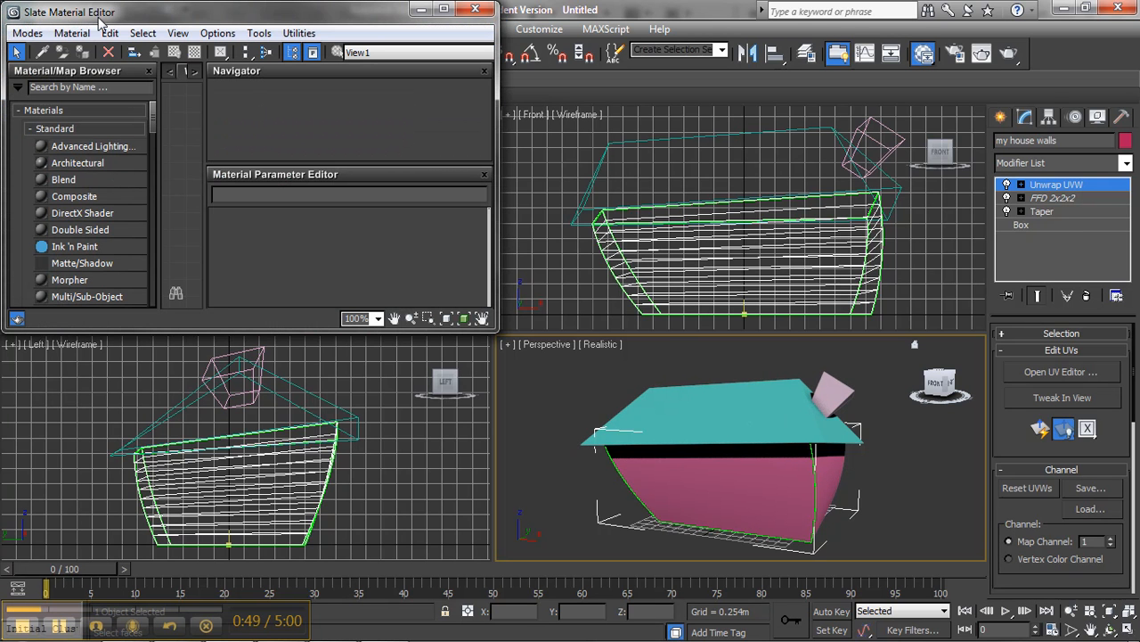
left_click(28, 33)
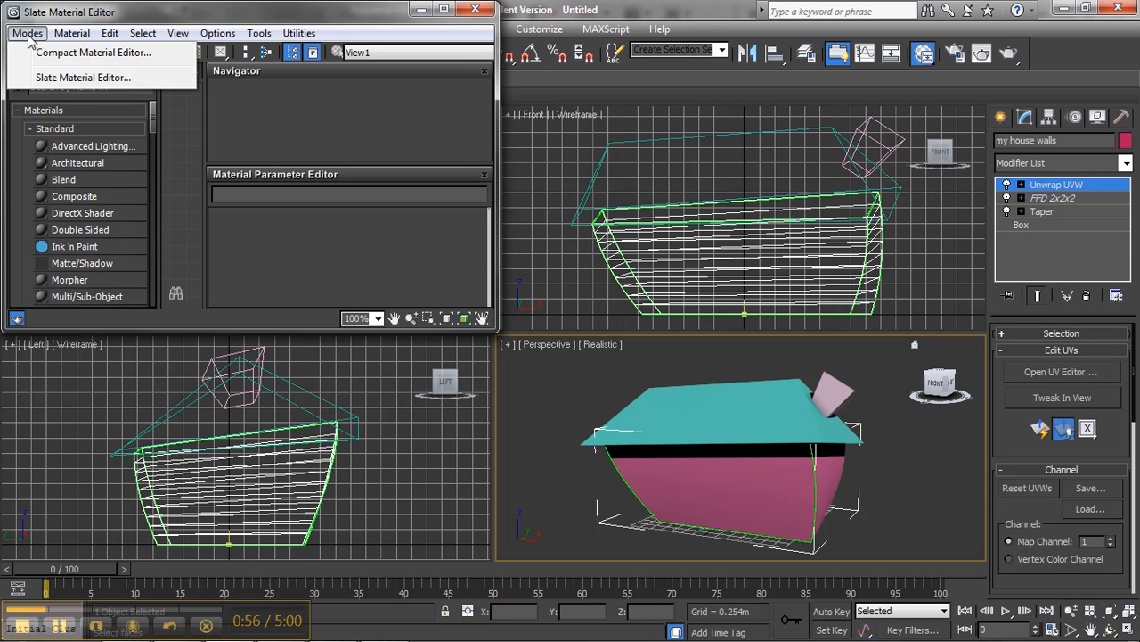
left_click(89, 54)
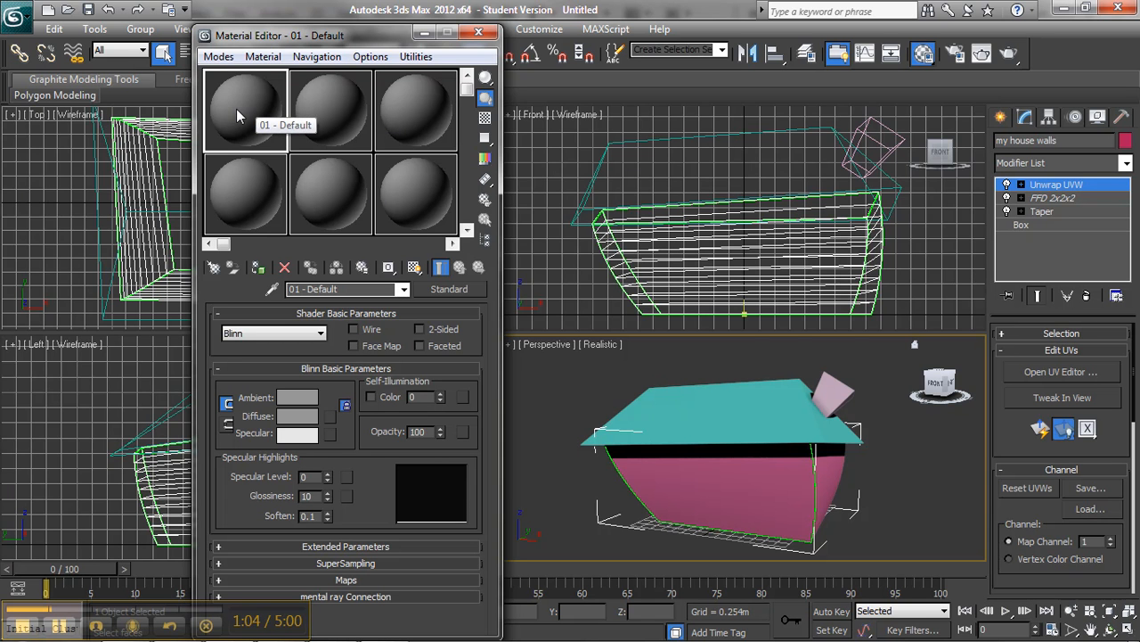
- Rename the first sample material "my wall texture"
left_click(353, 288)
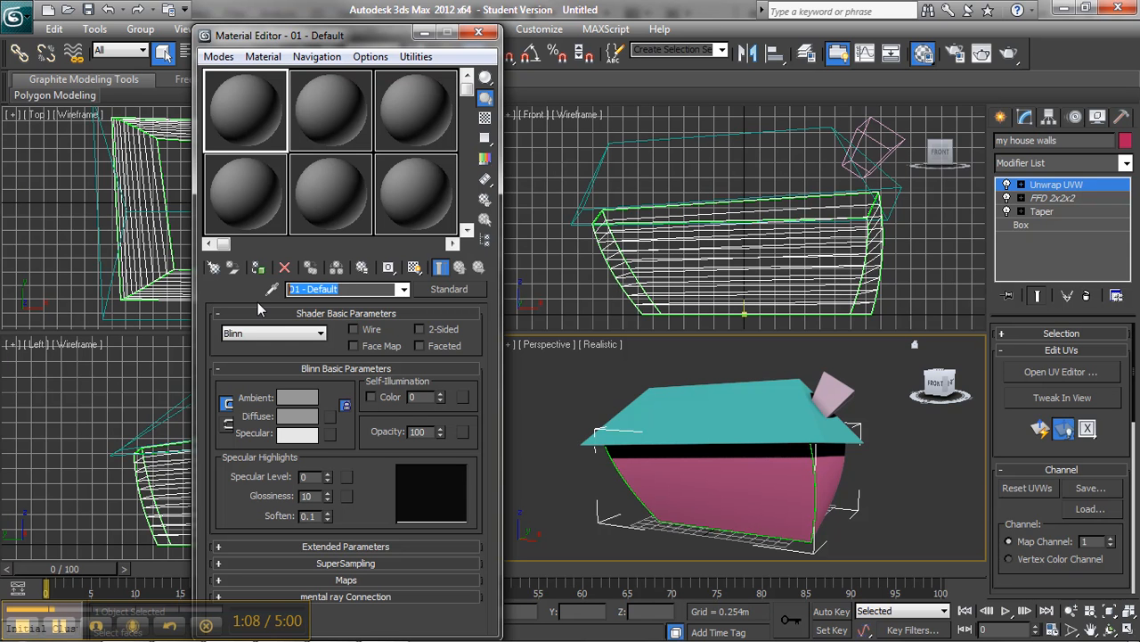
type("my wal")
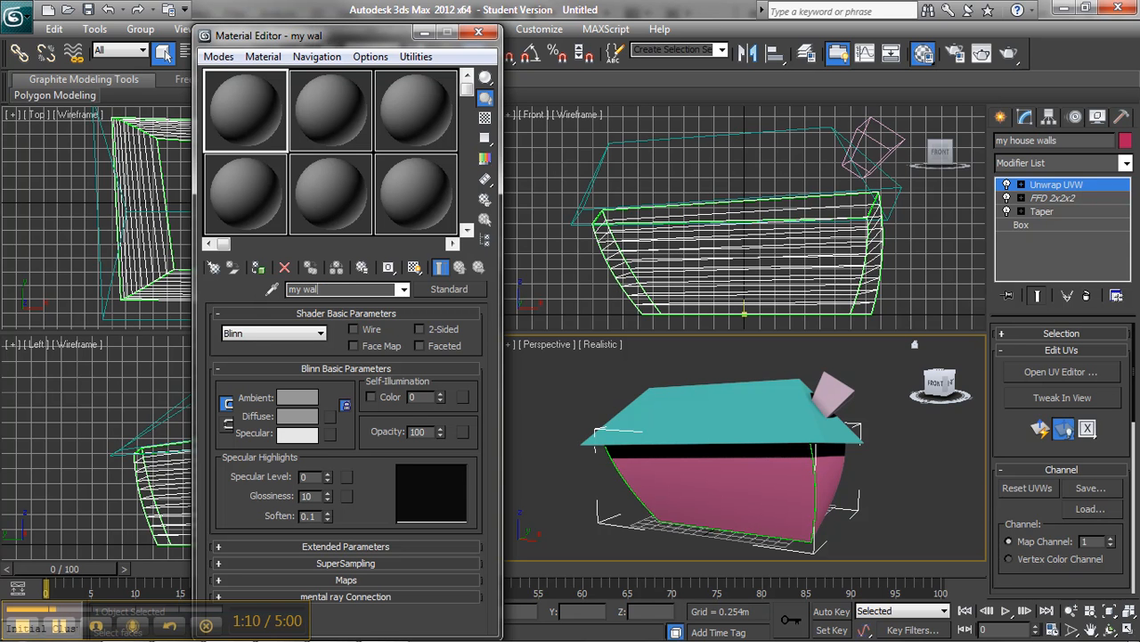
type("l texture")
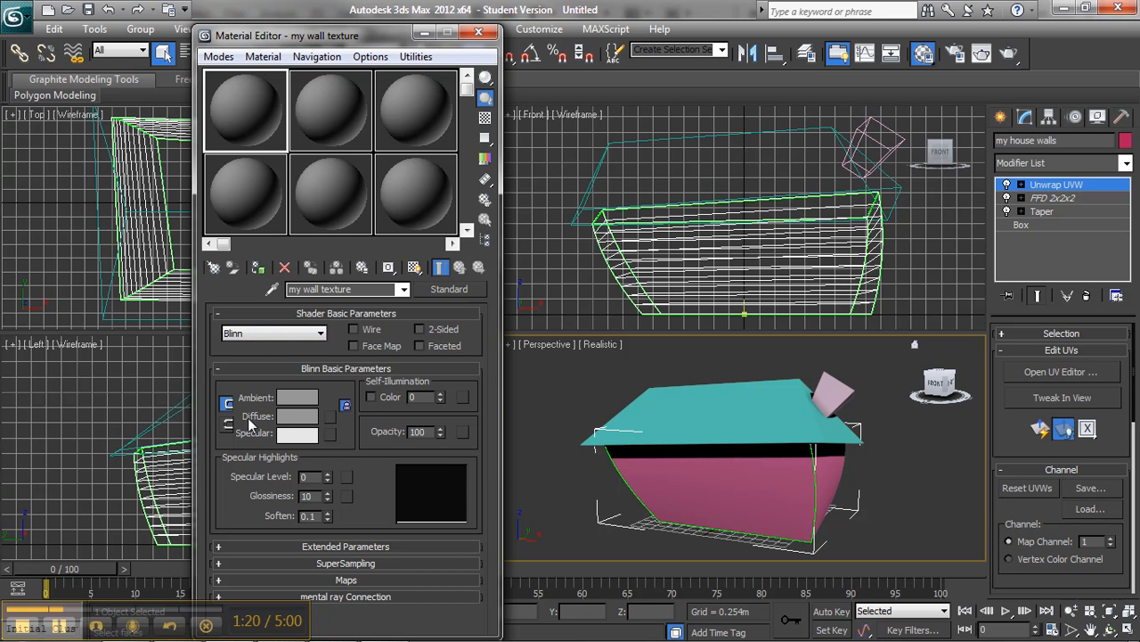
- Set the wall material's diffuse color to a pale yellow-green, RGB 216, 246, 150
left_click(302, 417)
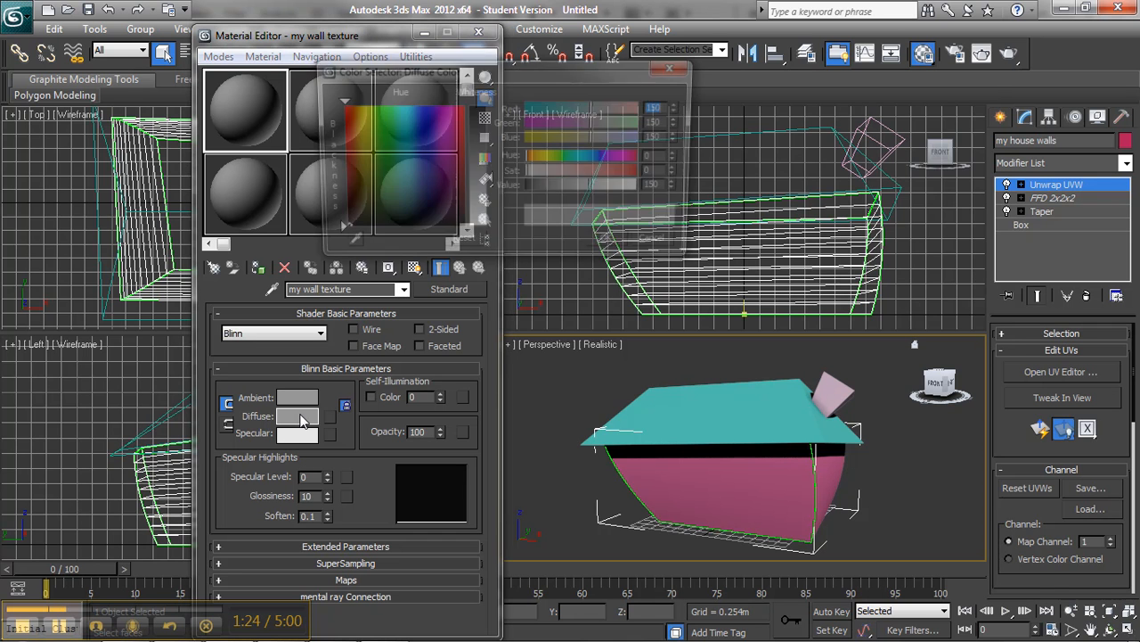
left_click(365, 118)
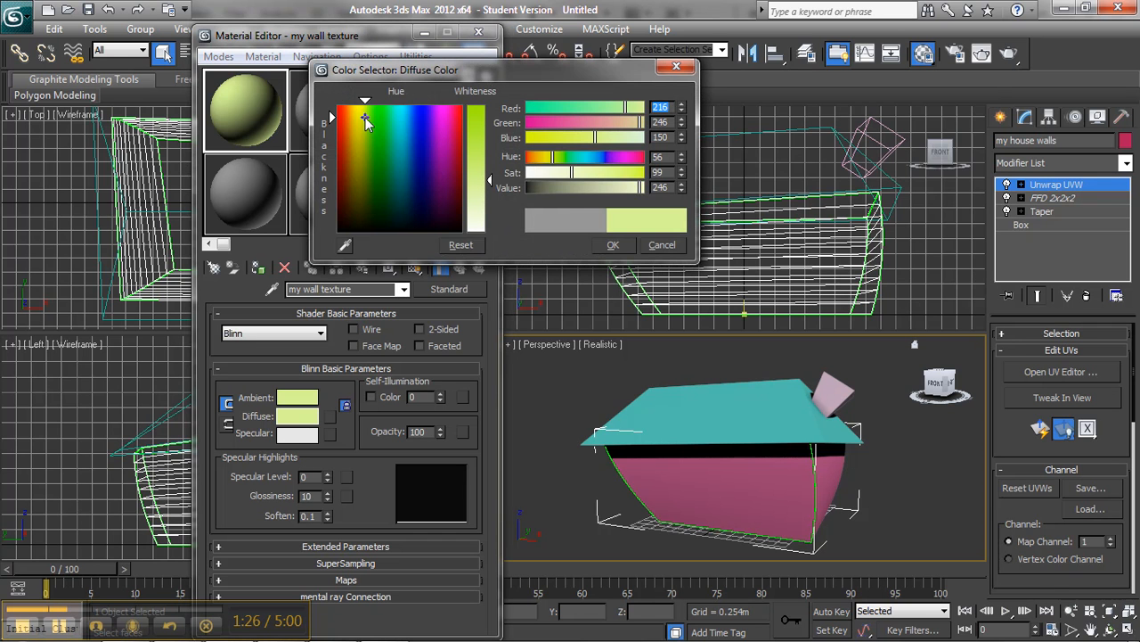
left_click(610, 246)
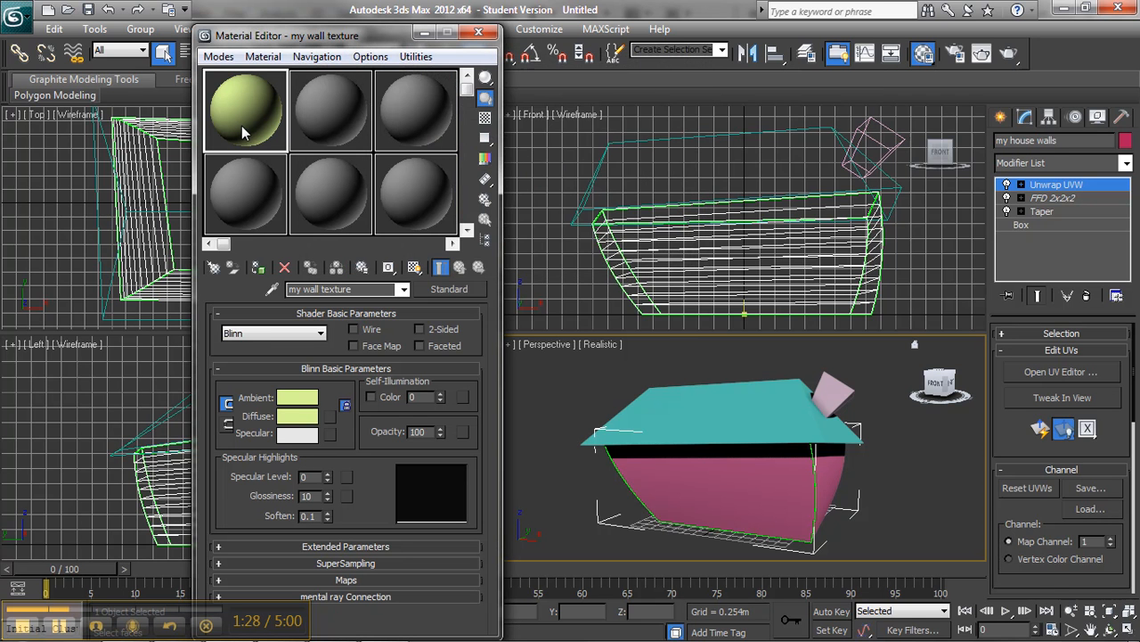
- Set the wall material's diffuse color to a saturated green, RGB 42, 227, 51
left_click(297, 412)
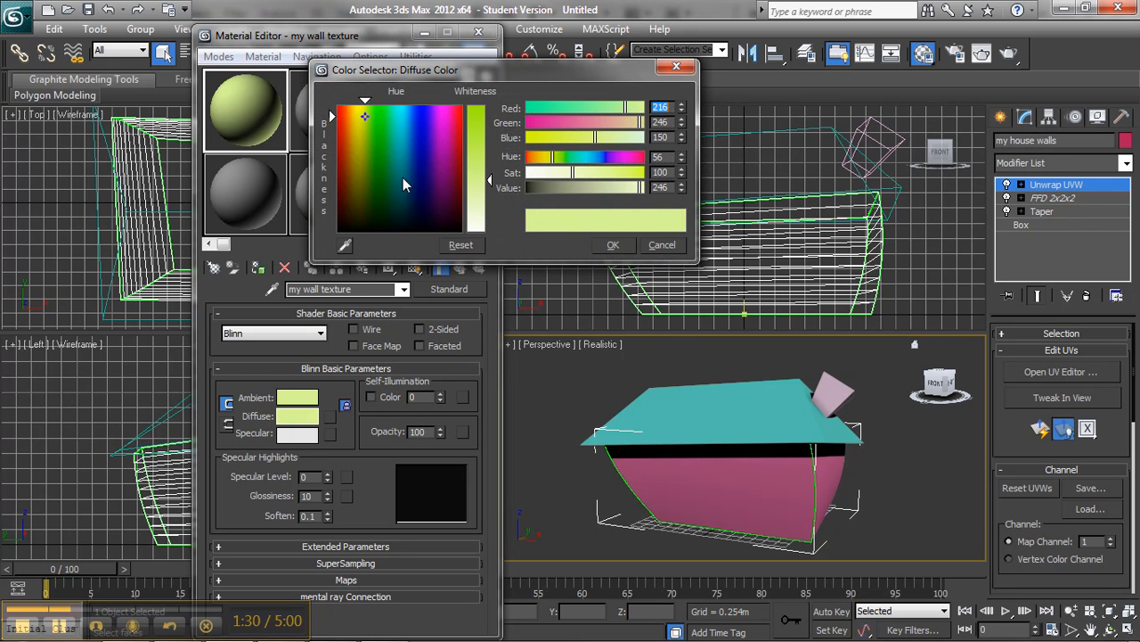
left_click(380, 122)
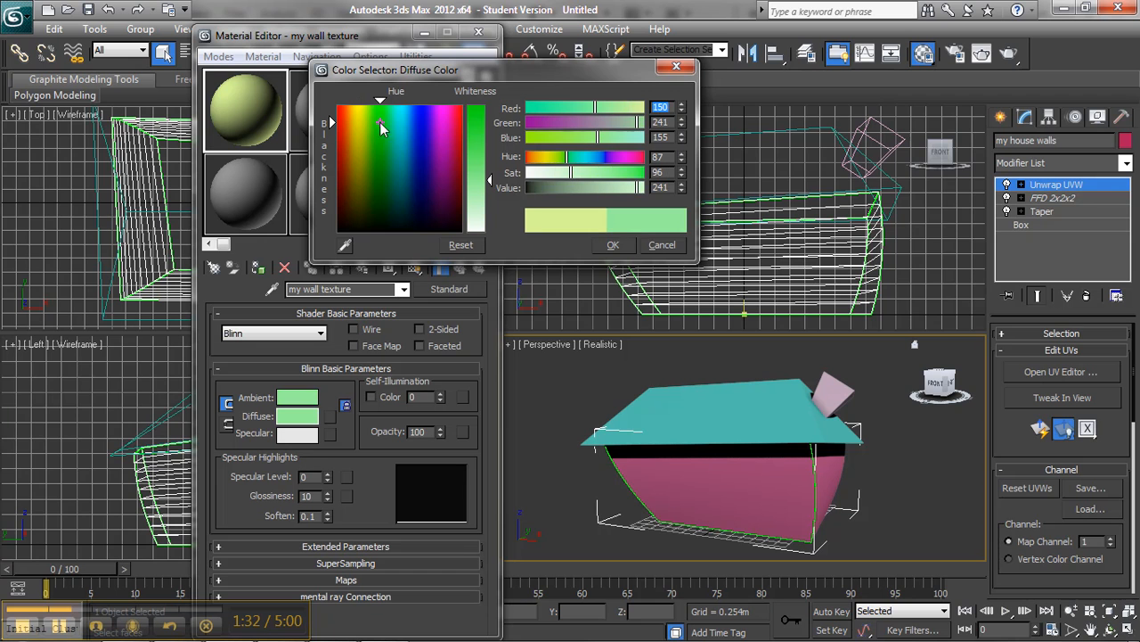
left_click(480, 131)
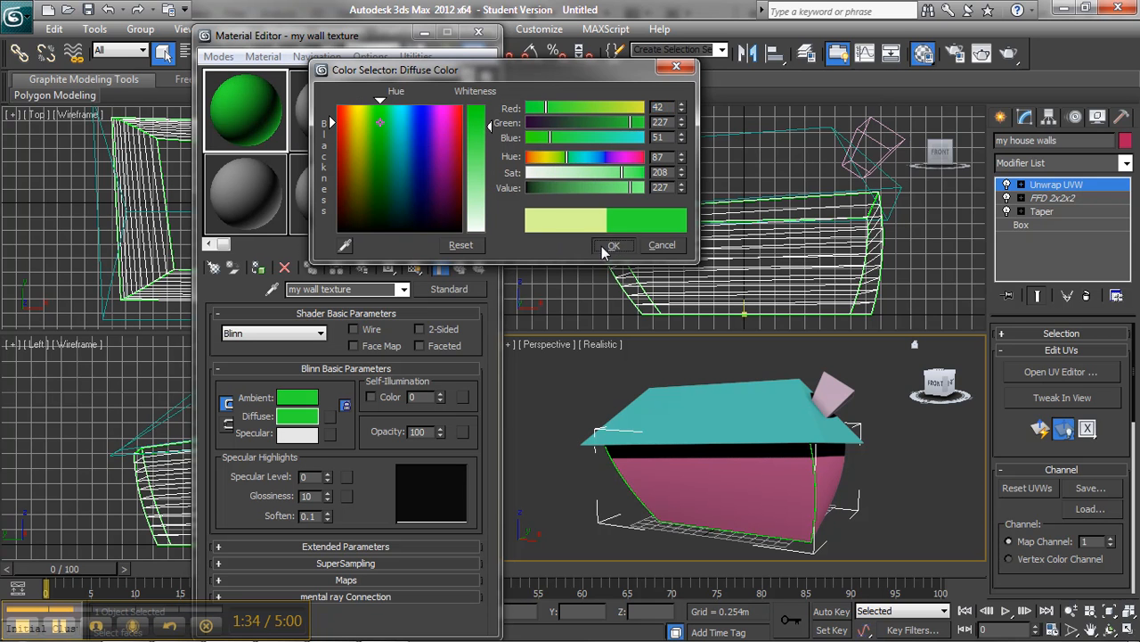
left_click(613, 245)
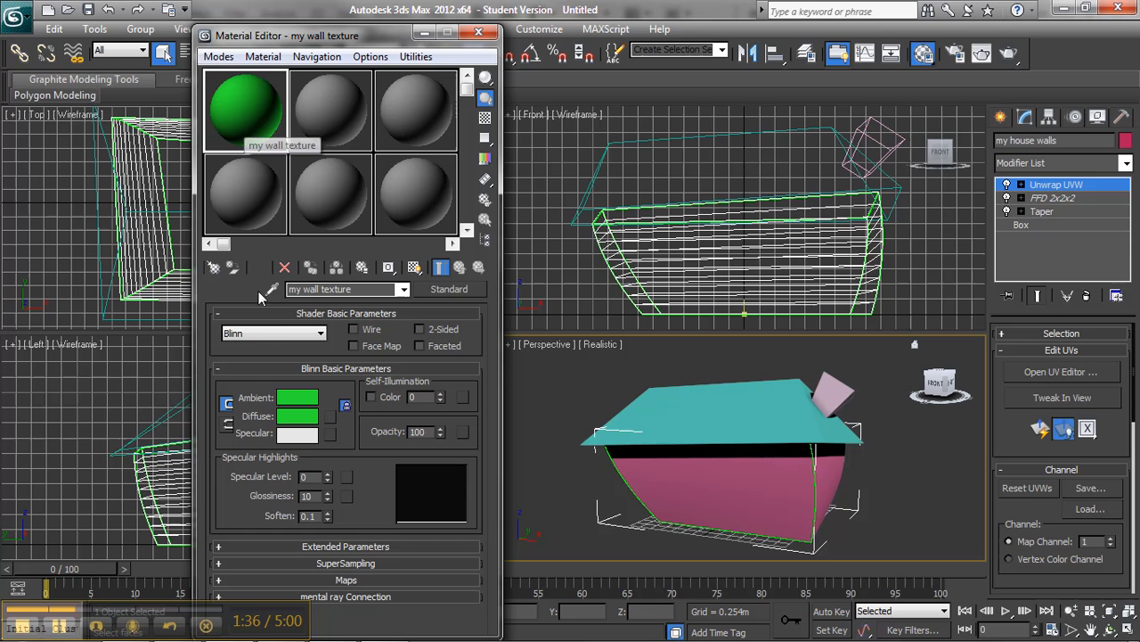
- Choose a Bitmap map for the material's diffuse channel and browse to the Desktop folder for its image
left_click(330, 418)
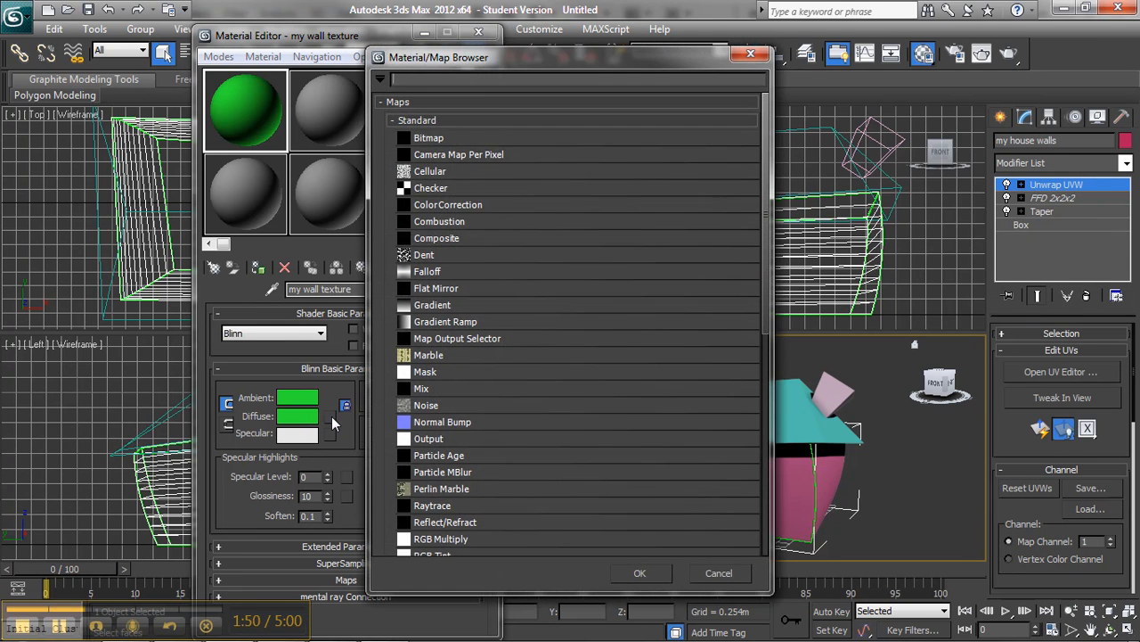
double_click(427, 139)
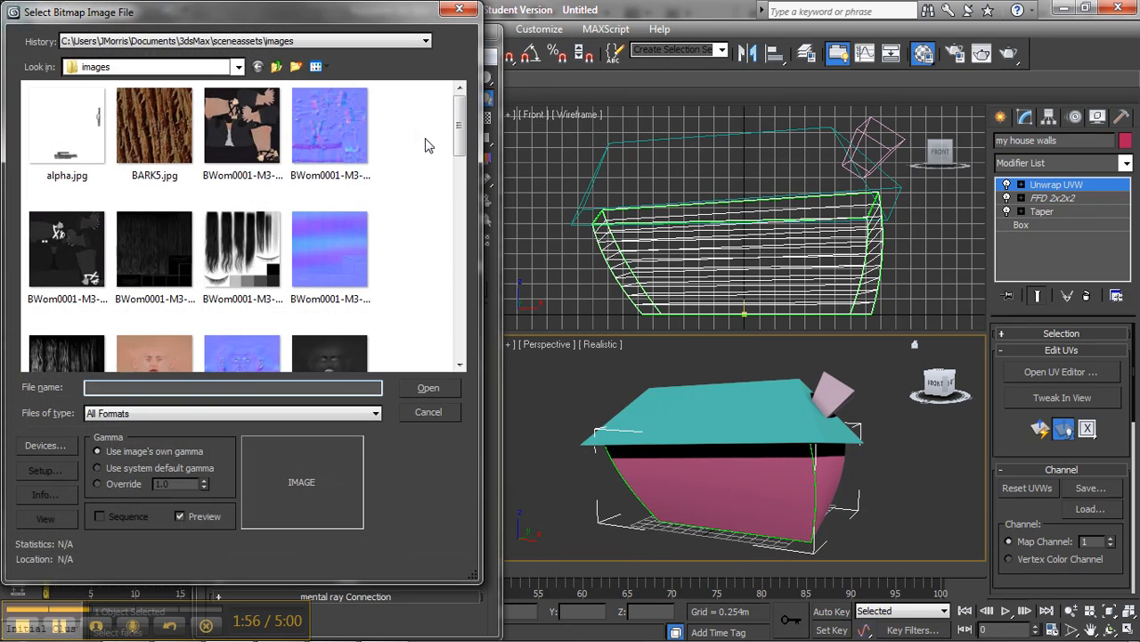
left_click(189, 71)
left_click(188, 85)
left_click_drag(457, 156, 457, 243)
- Filter the image files to JPEG and load myhouseuvtexture.jpg as the diffuse bitmap
left_click(293, 413)
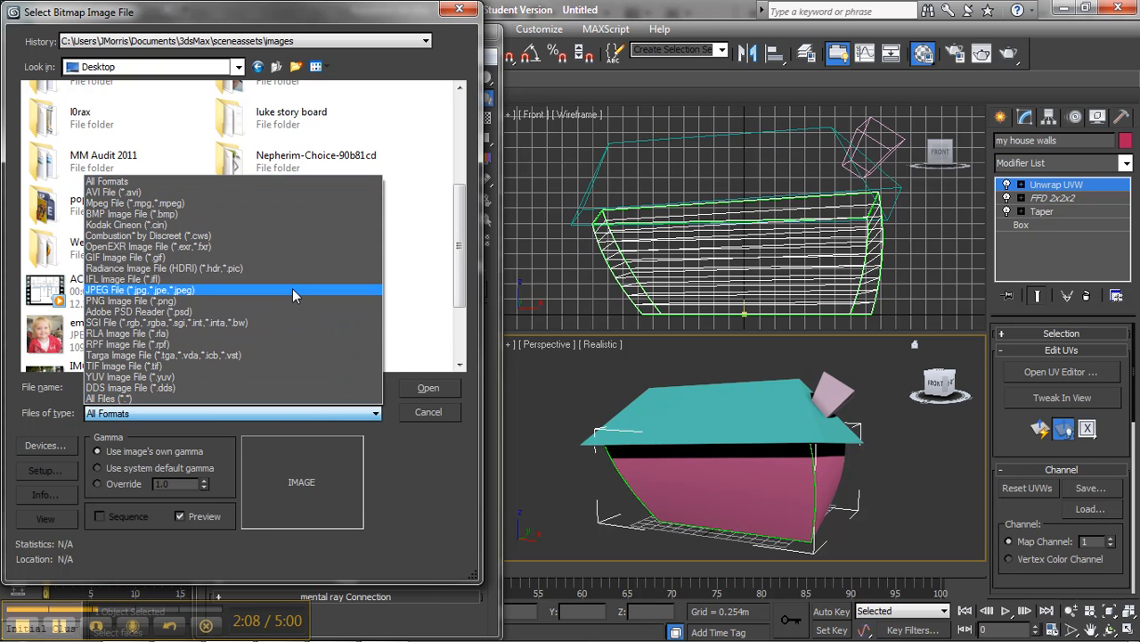
left_click(292, 289)
left_click_drag(462, 171, 448, 320)
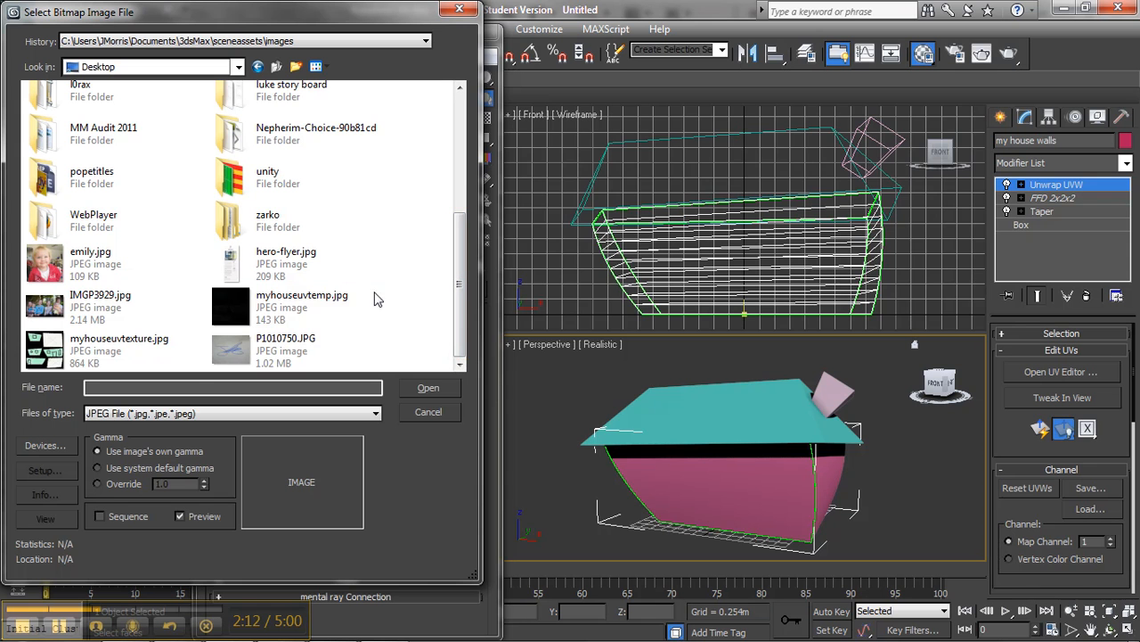
left_click(54, 347)
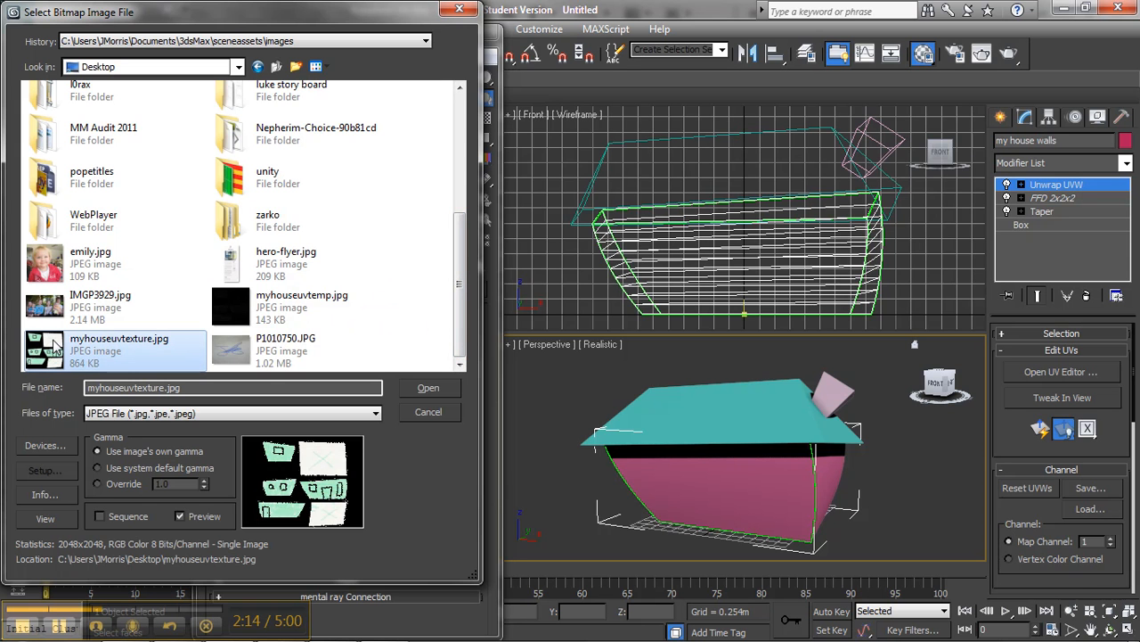
double_click(98, 350)
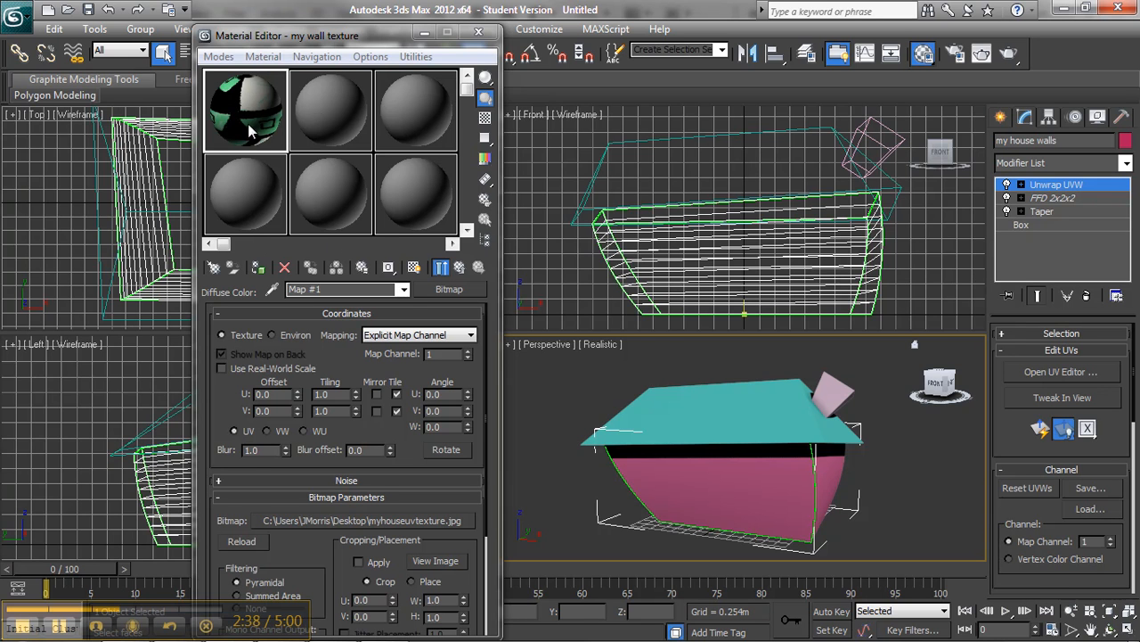
- Enable viewport display of the texture map, apply the material to the house walls and inspect it from several sides
left_click(414, 268)
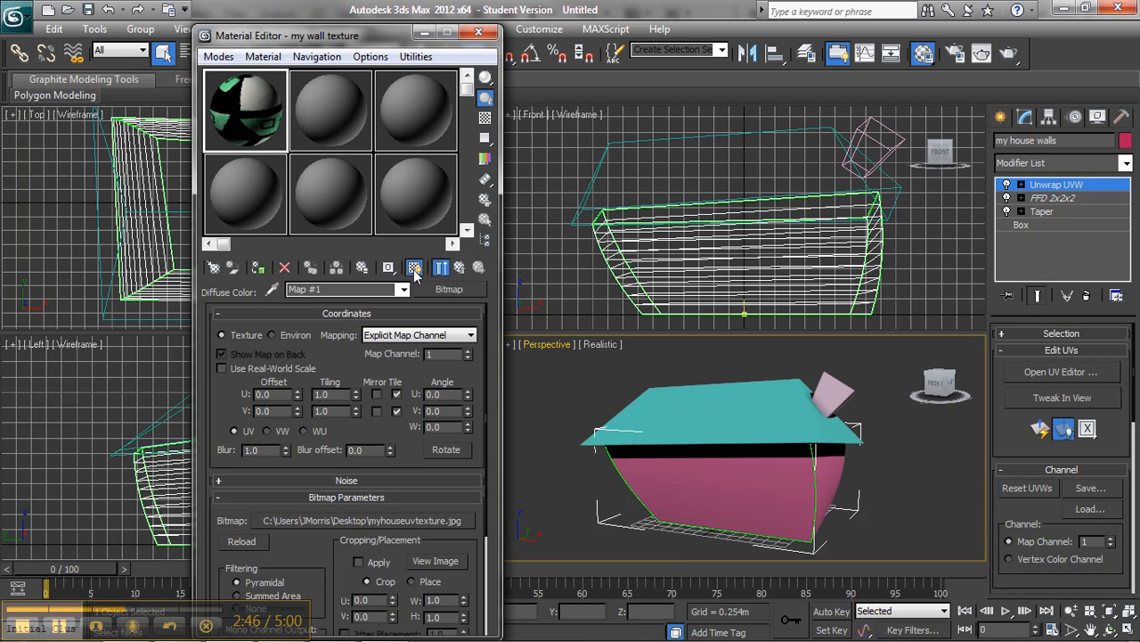
left_click_drag(237, 112, 709, 479)
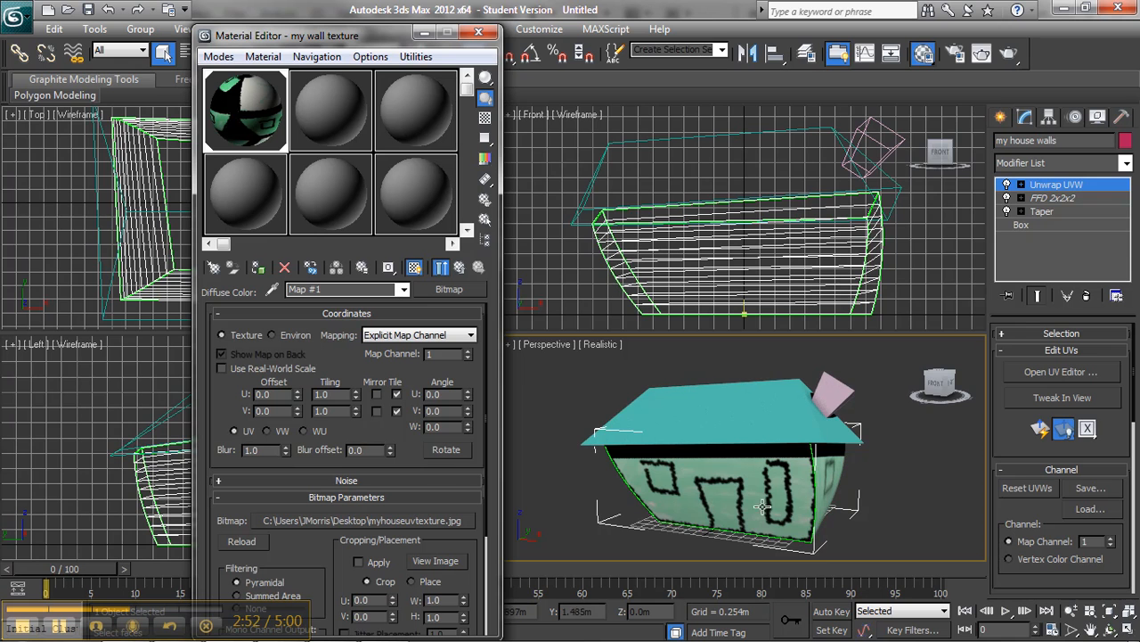
left_click_drag(943, 378, 1029, 370)
middle_click_drag(801, 437, 1016, 433, "alt")
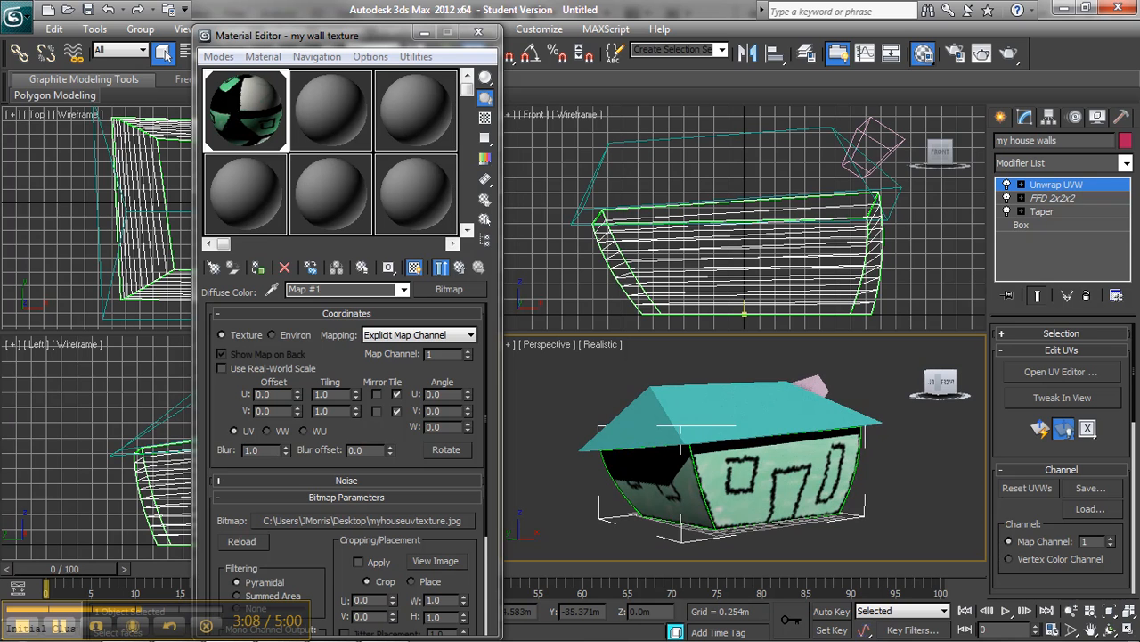
middle_click_drag(980, 427, 932, 437, "alt")
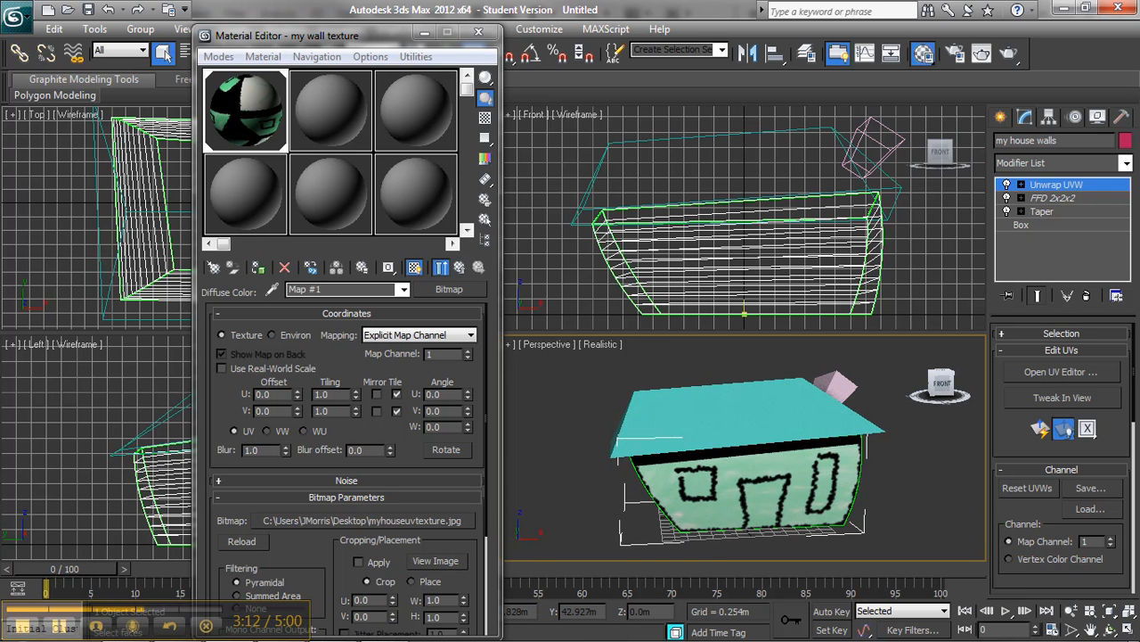
middle_click_drag(932, 437, 909, 419, "alt")
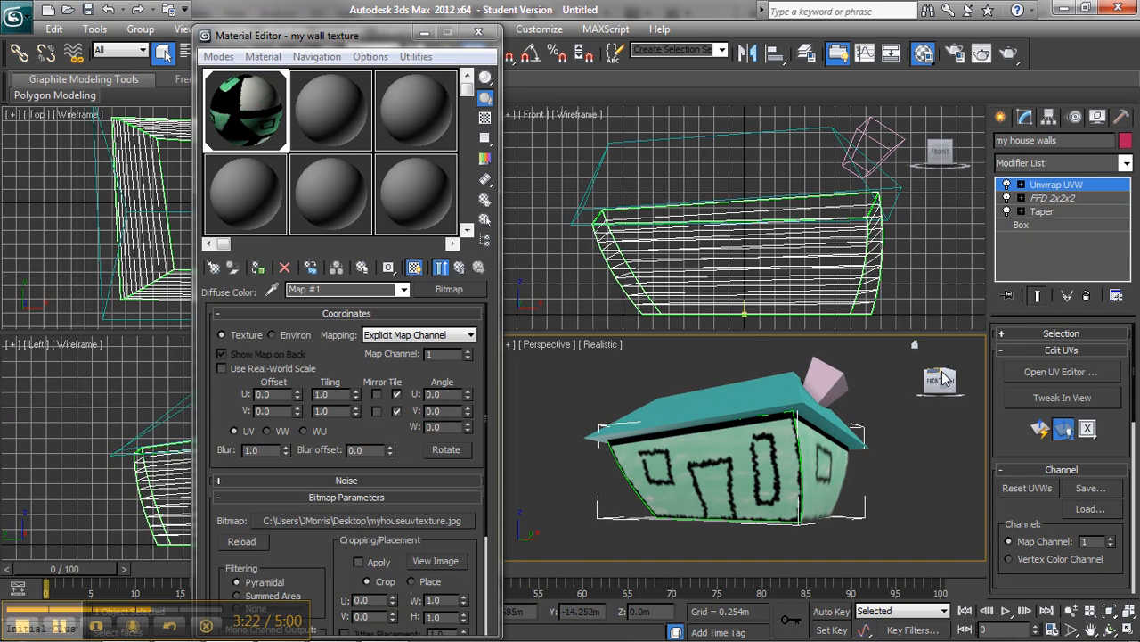
mouse_move(947, 378)
left_mouse_down()
mouse_move(948, 392)
mouse_move(942, 383)
left_mouse_up()
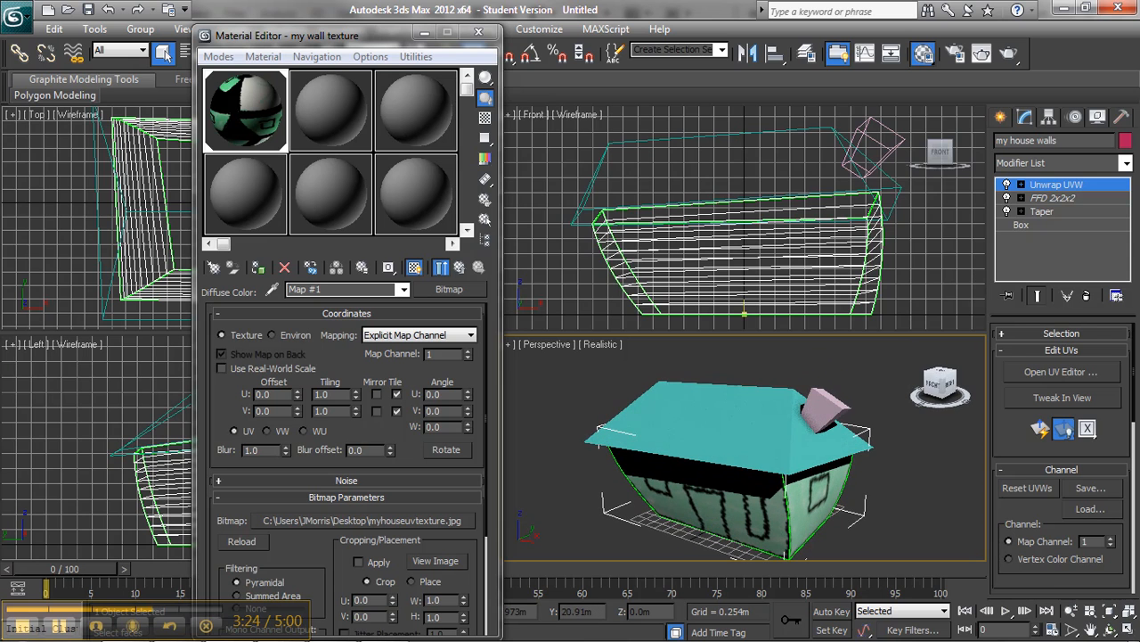
- Leave face editing in the walls' Unwrap UVW modifier and select the roof object
left_click(692, 423)
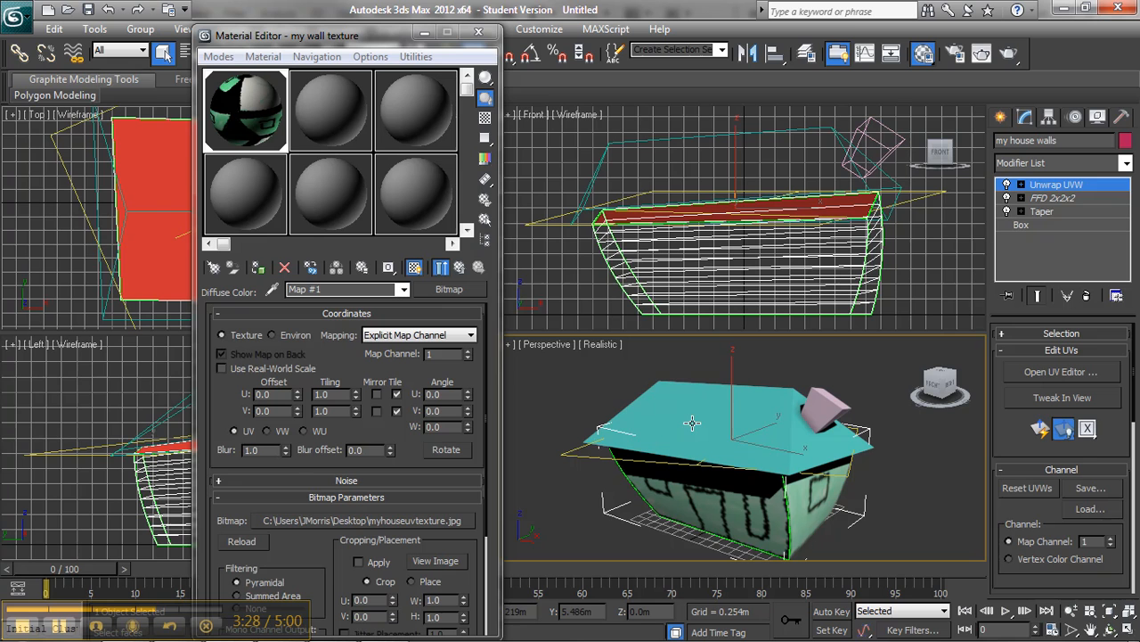
left_click(1022, 184)
left_click(1051, 227)
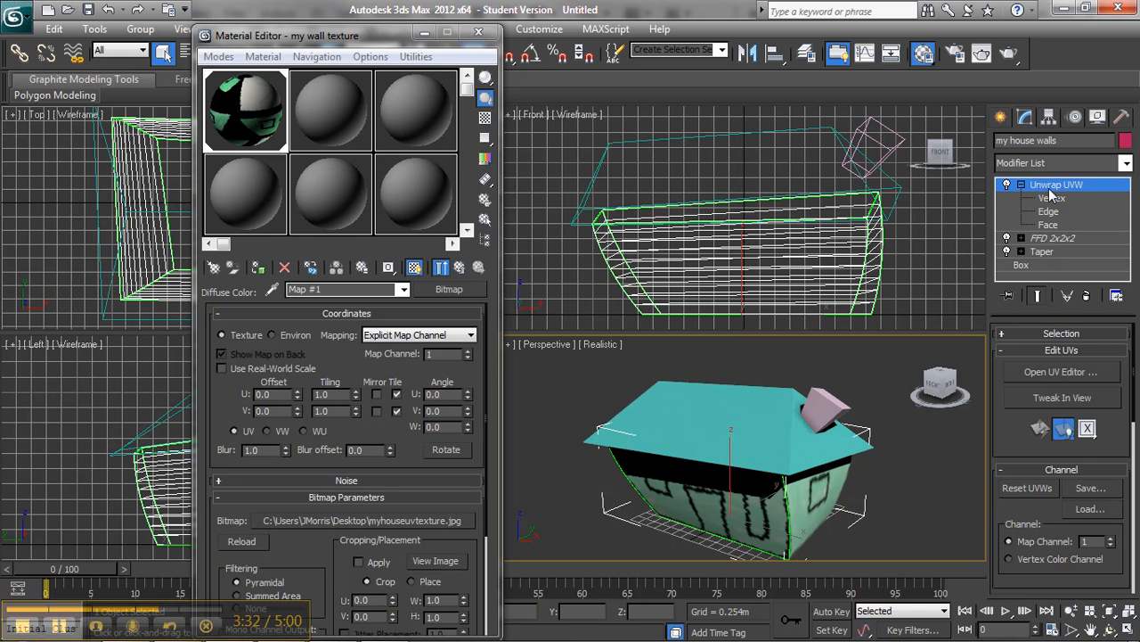
left_click(1022, 184)
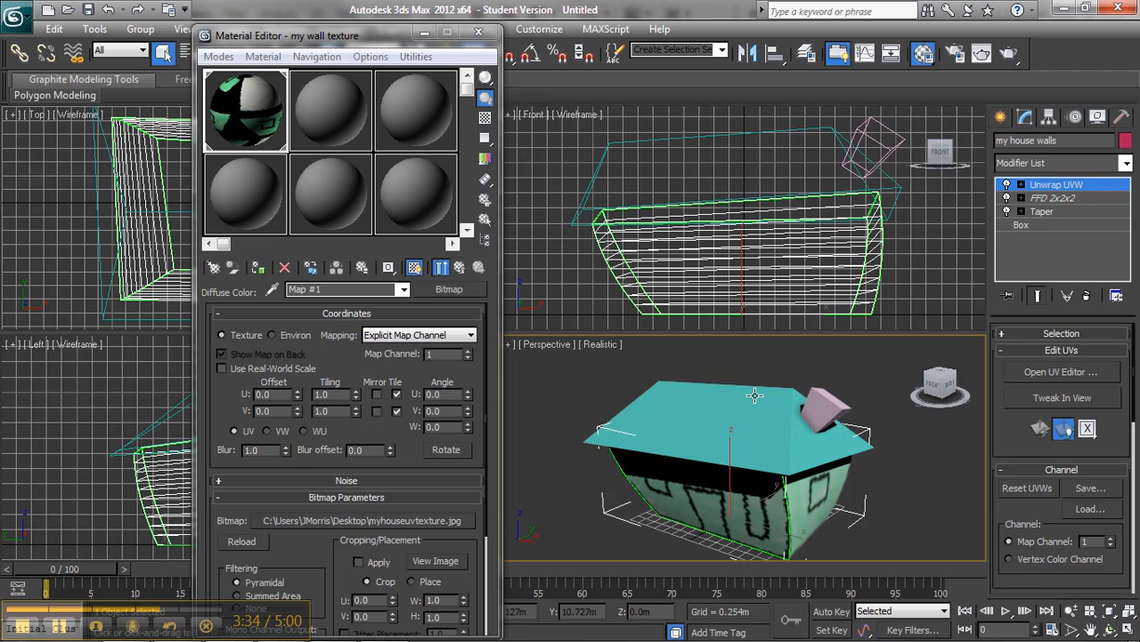
left_click(755, 395)
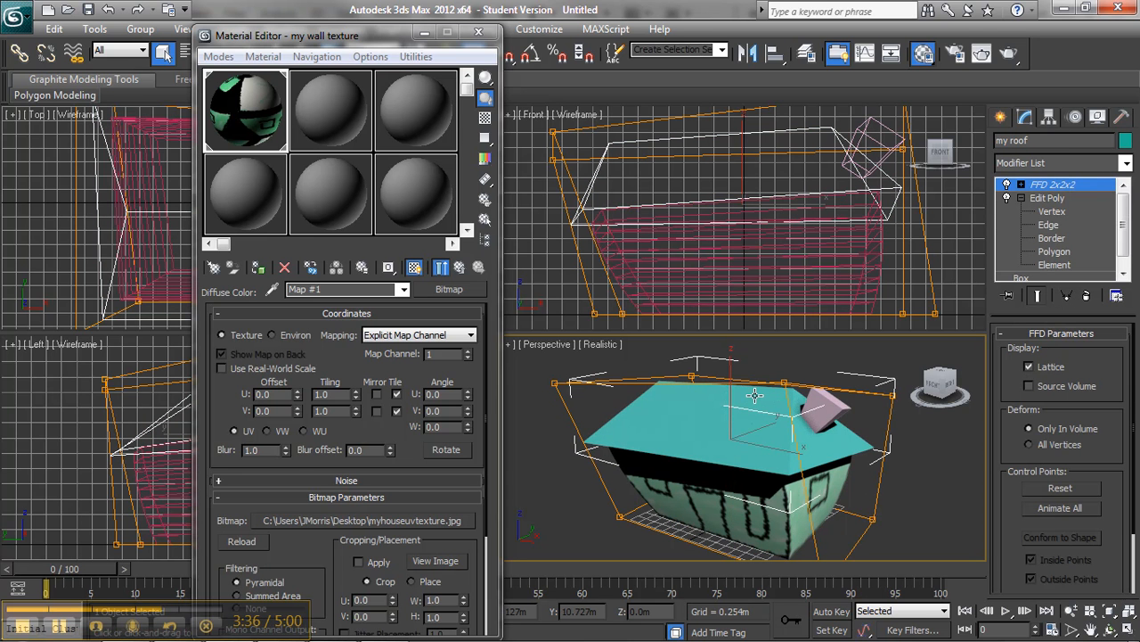
- Close the Material Editor, add an Unwrap UVW modifier to the roof and open its UV editor, repositioned clear of the screen's lower edge
left_click(479, 32)
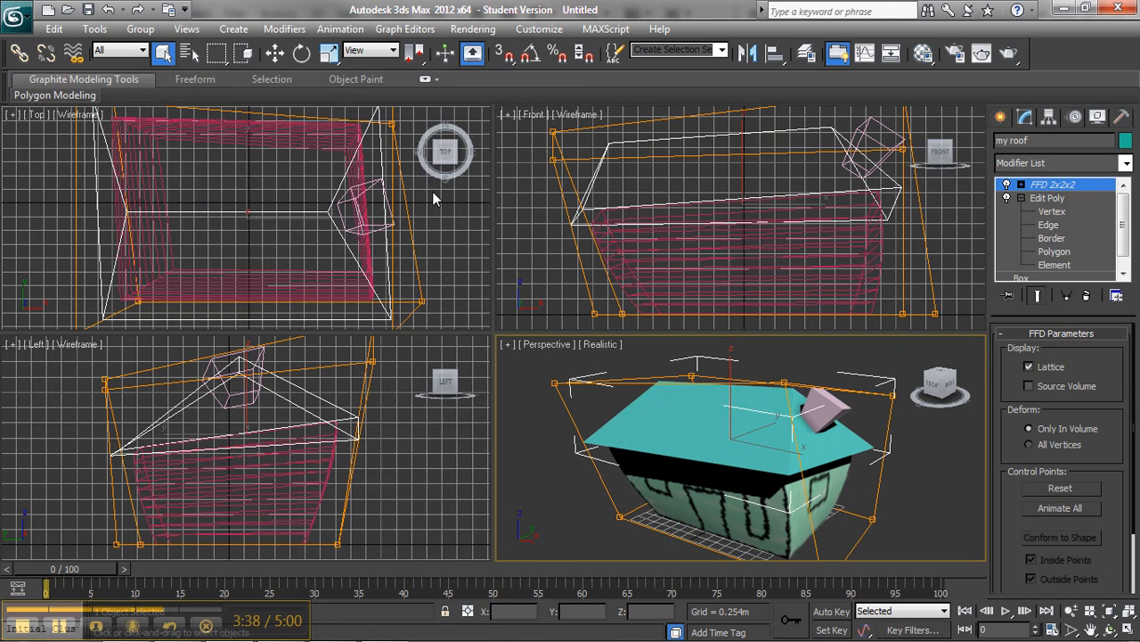
left_click(1083, 164)
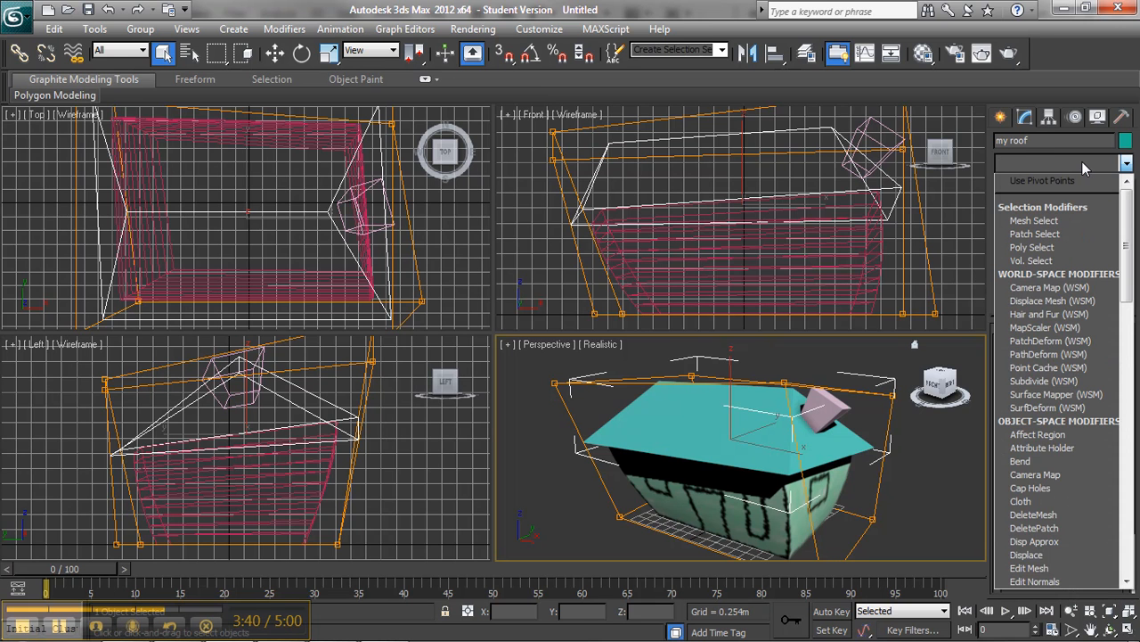
key("u")
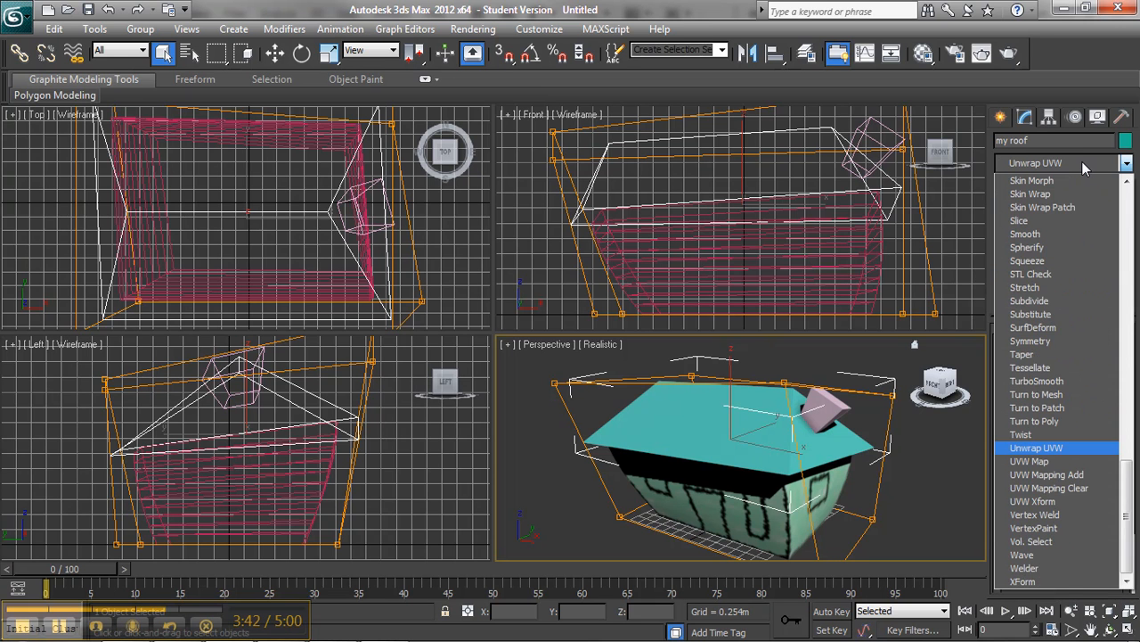
left_click(1033, 450)
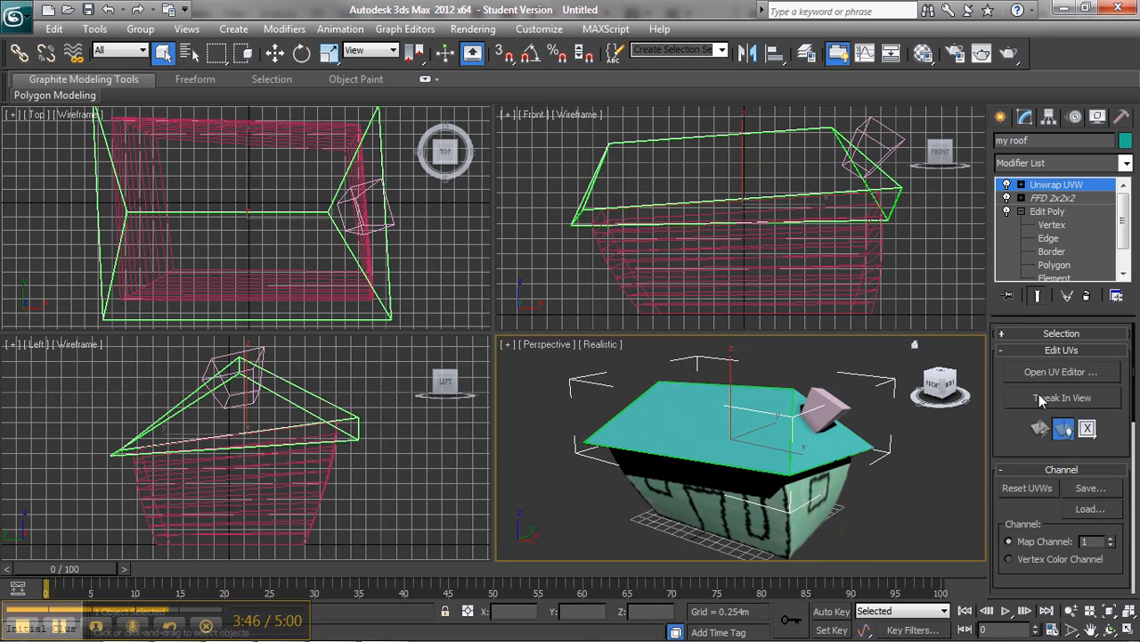
left_click(1039, 380)
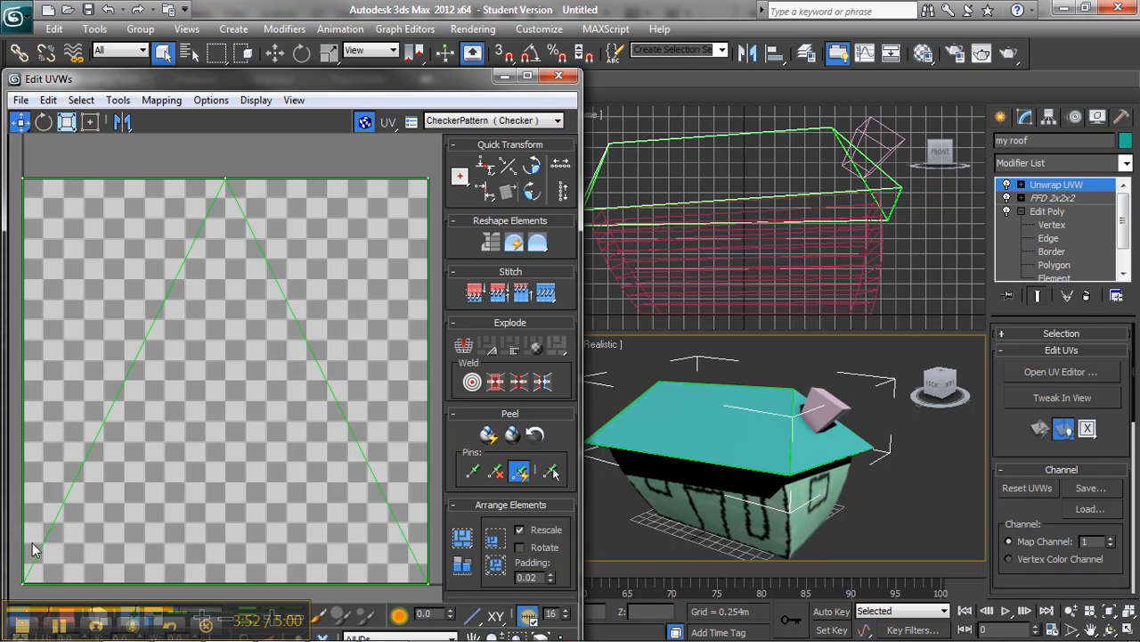
left_click_drag(182, 82, 308, 25)
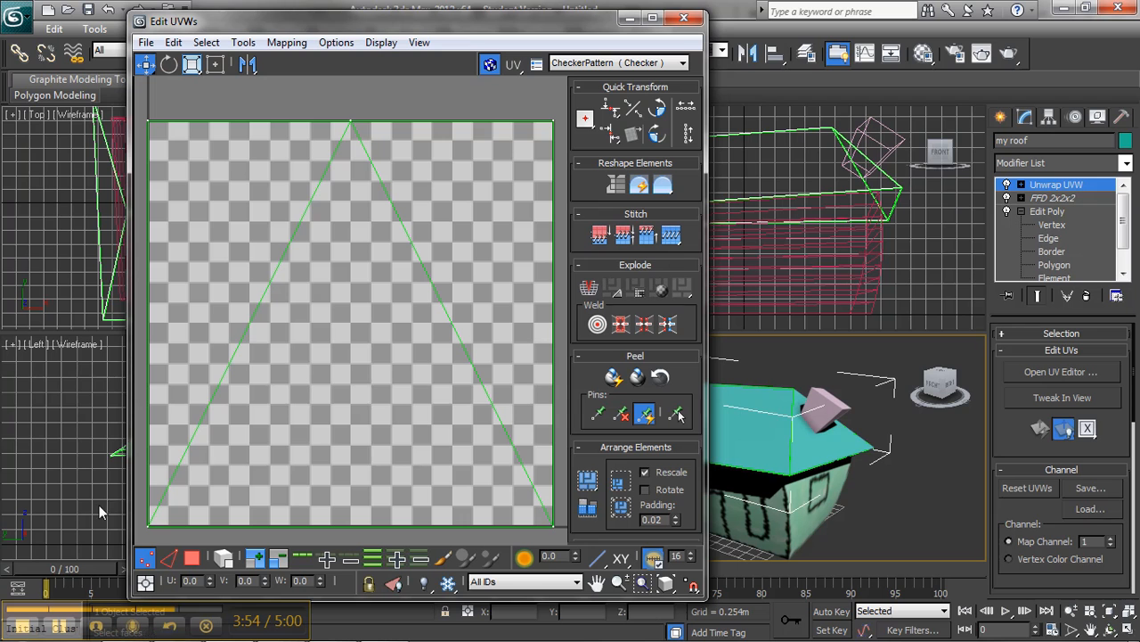
- Switch to polygon selection in the UV editor and flatten the roof's mapping with a face angle threshold of 45 and spacing of 0.02
left_click(193, 560)
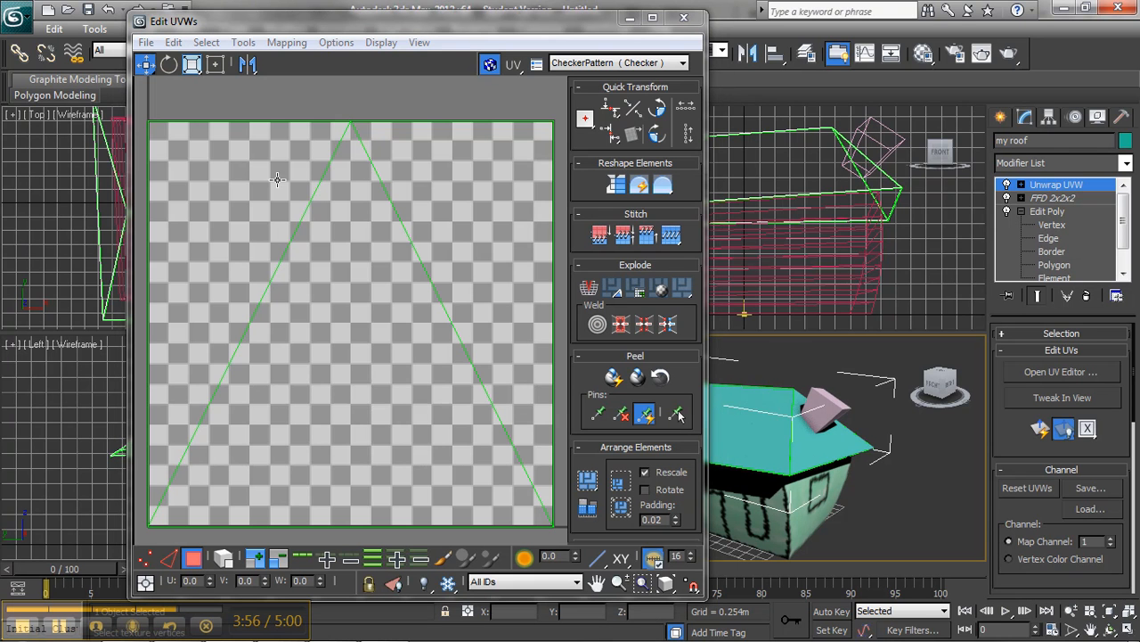
left_click(286, 43)
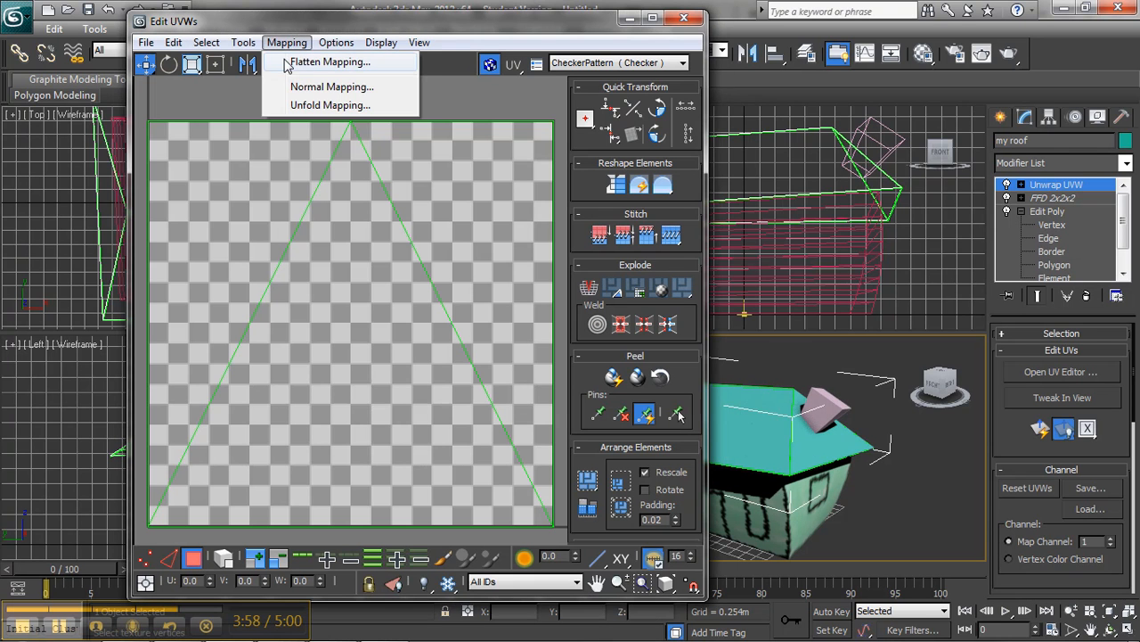
left_click(287, 64)
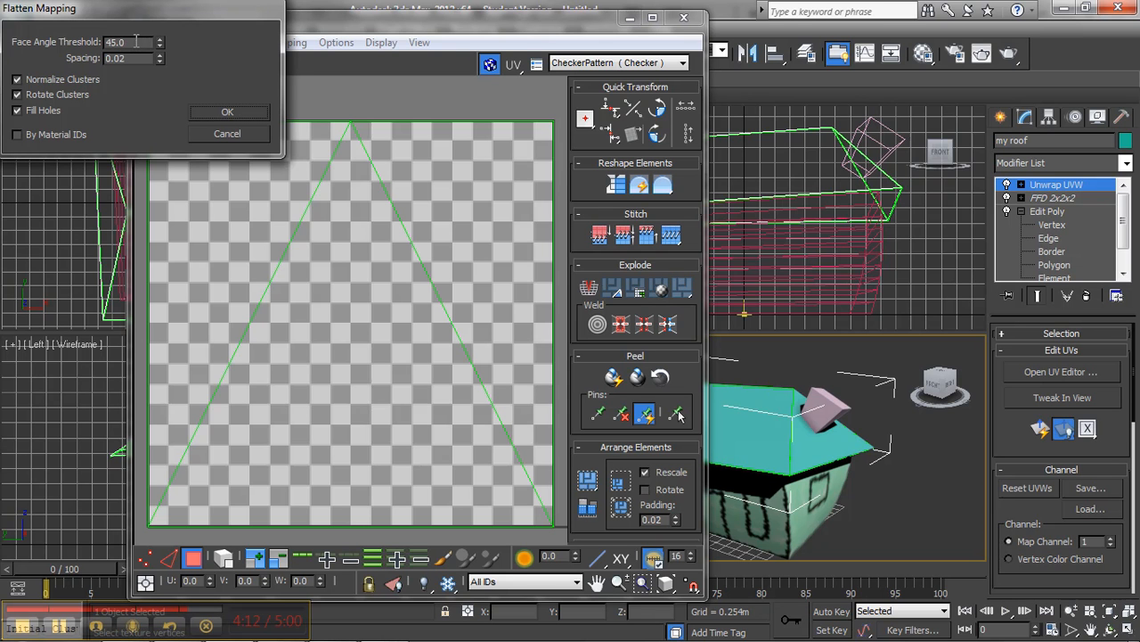
left_click(227, 114)
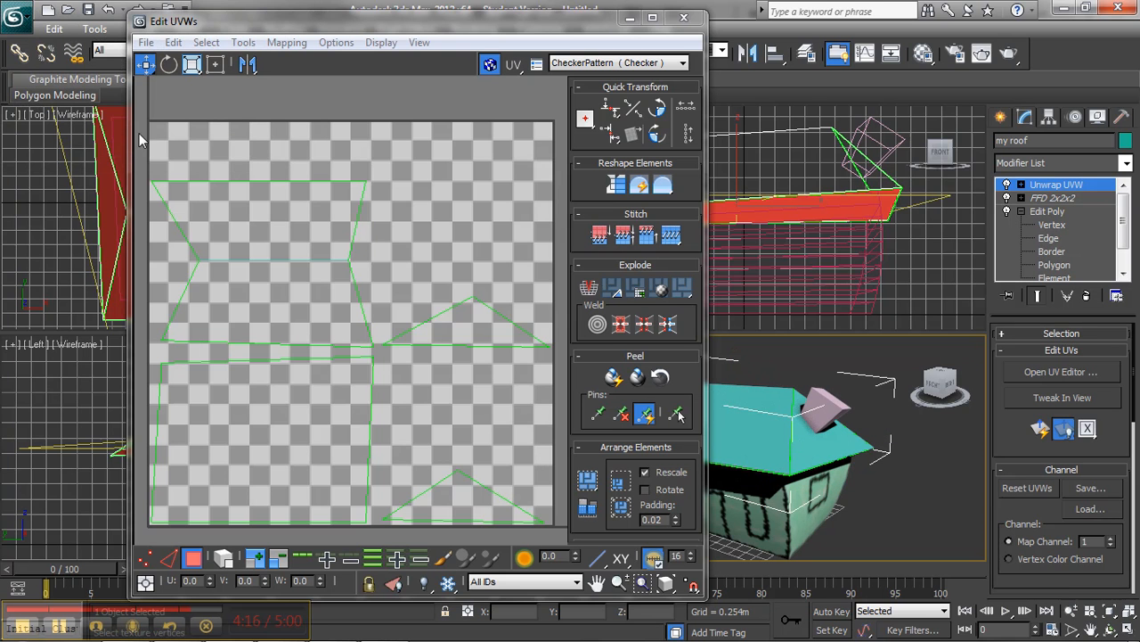
- Check the flattened roof faces by selecting them, and shift the two joined trapezoid faces slightly together within the UV layout
left_click_drag(148, 113, 562, 538)
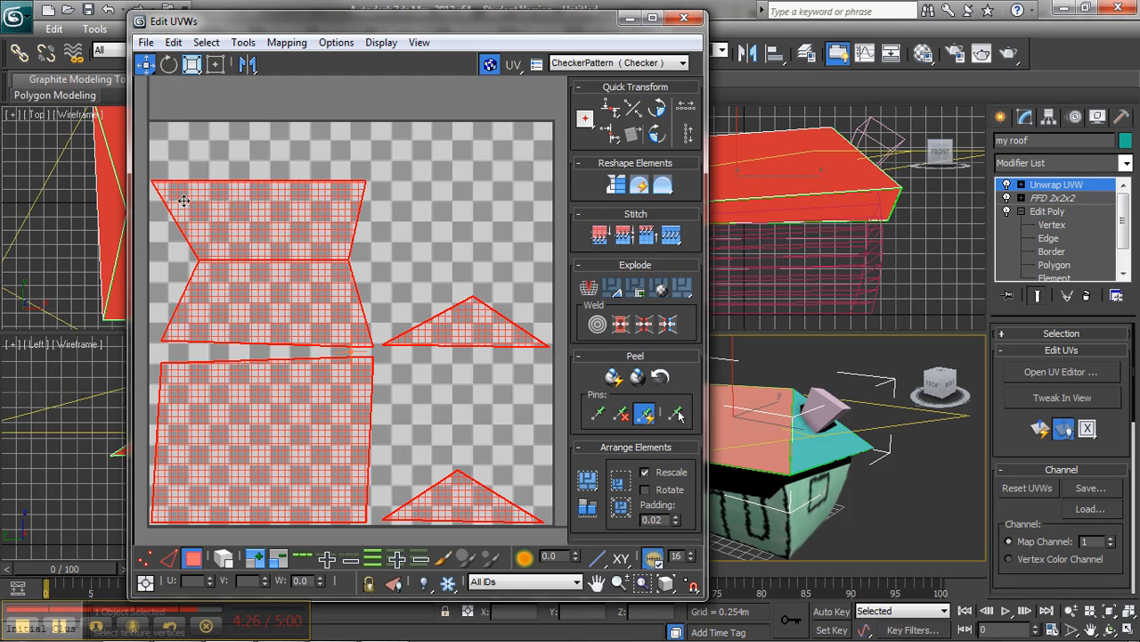
left_click(194, 154)
left_click(214, 217)
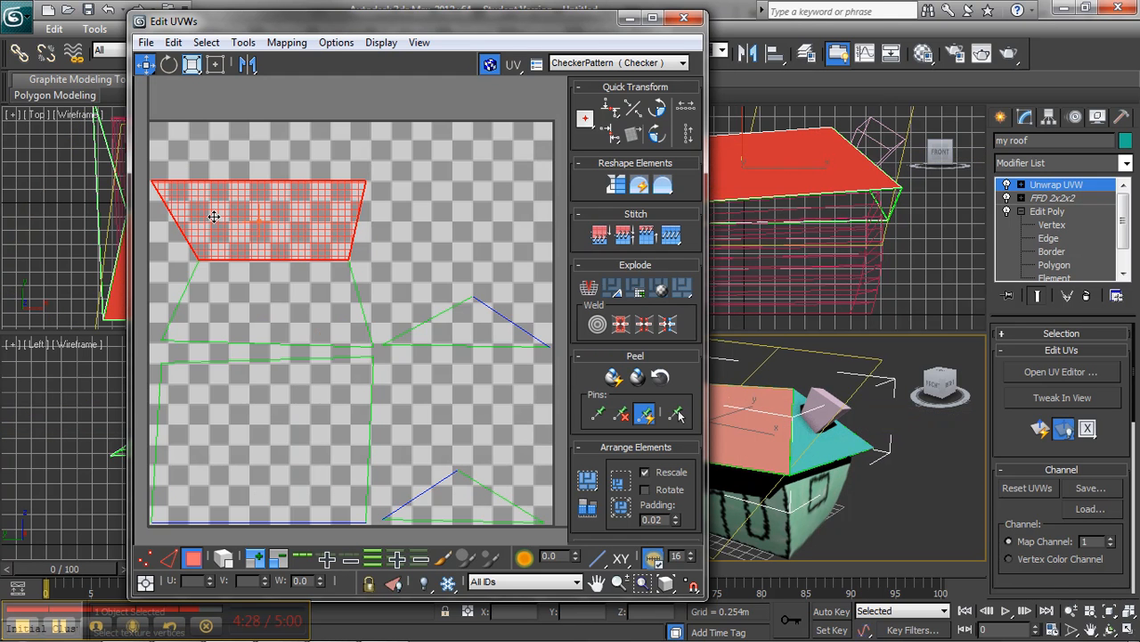
left_click(221, 295, "ctrl")
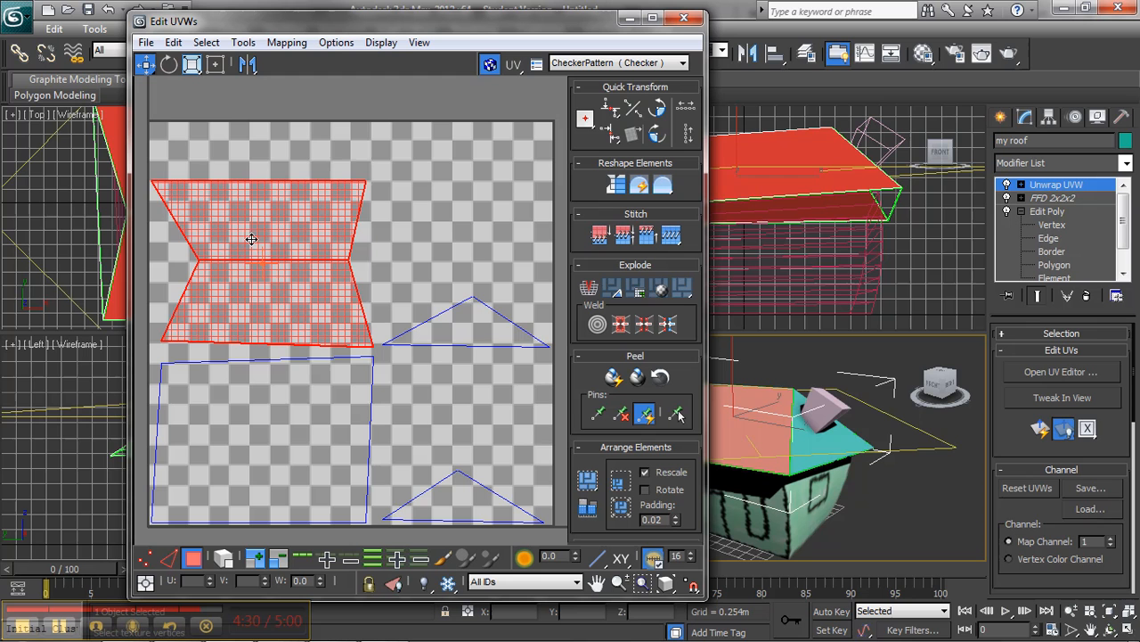
left_click_drag(251, 238, 259, 220)
left_click(406, 234)
- Select only the upper trapezoid roof face and flatten its mapping with the face angle threshold set to 0
left_click(319, 215)
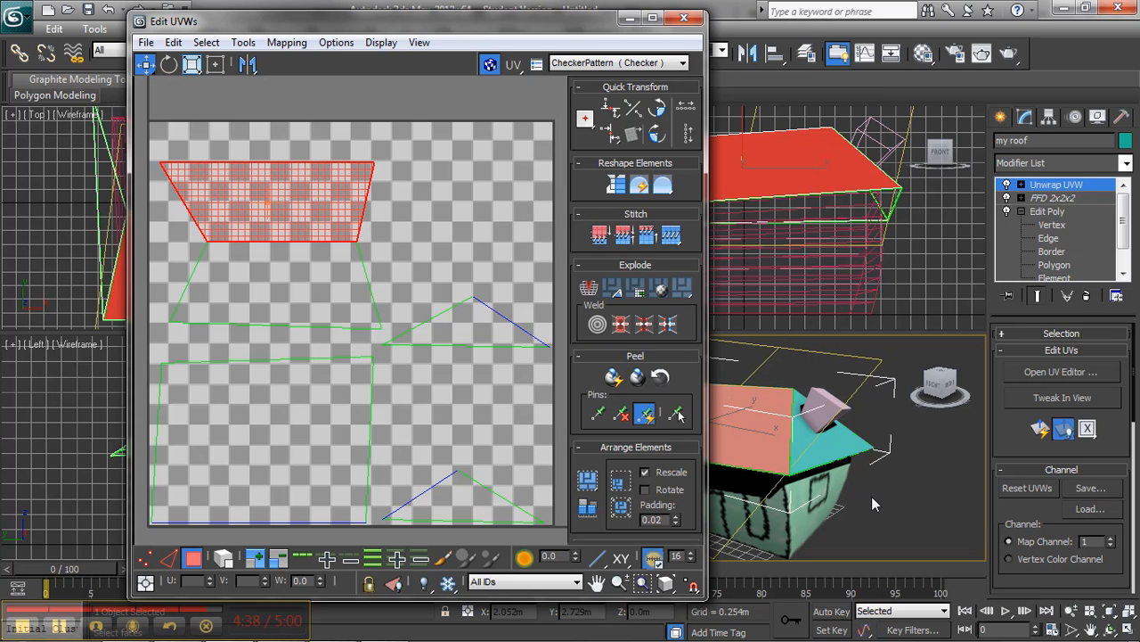
left_click(283, 43)
left_click(310, 63)
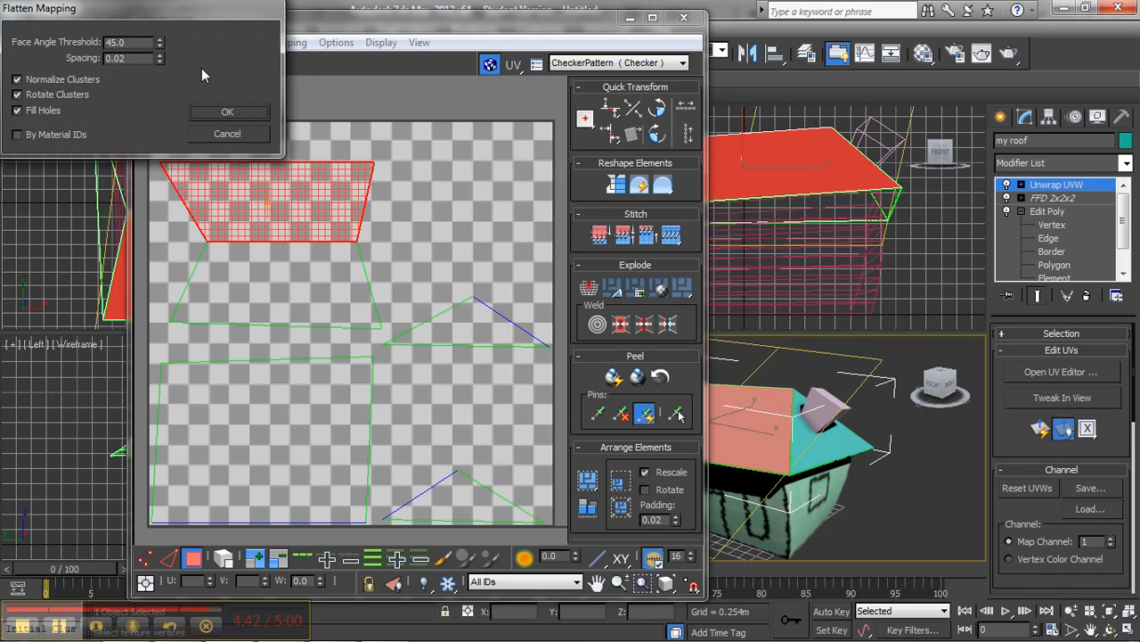
left_click_drag(128, 42, 98, 45)
type("0")
left_click(216, 116)
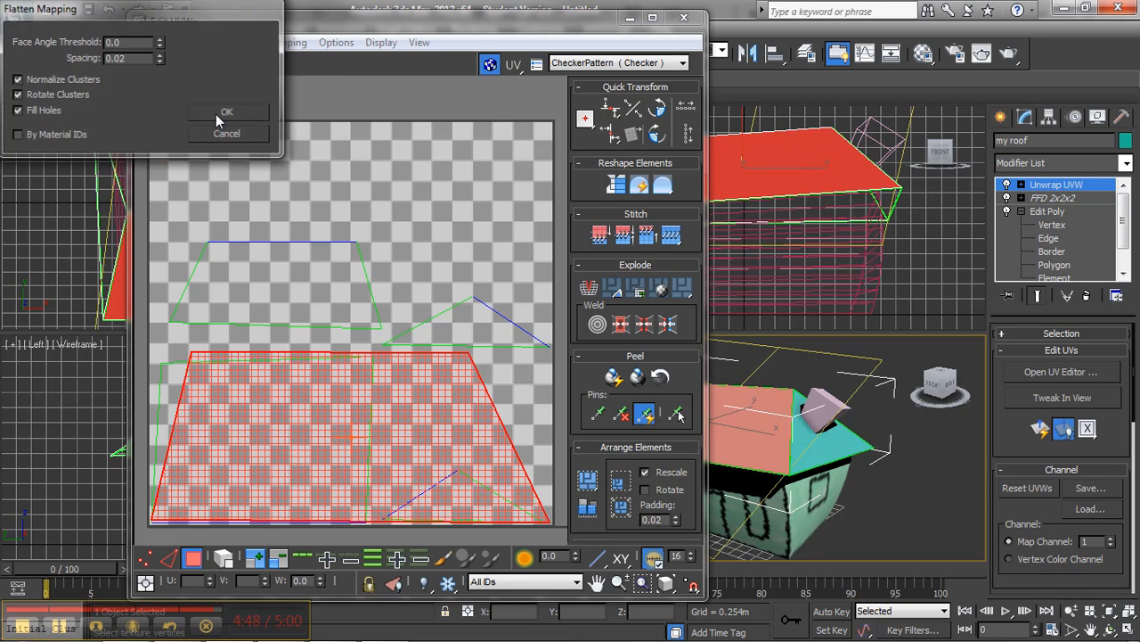
- Clear the face selection and flatten the entire roof's mapping with a face angle threshold of 0 and spacing of 0.02
left_click(250, 230)
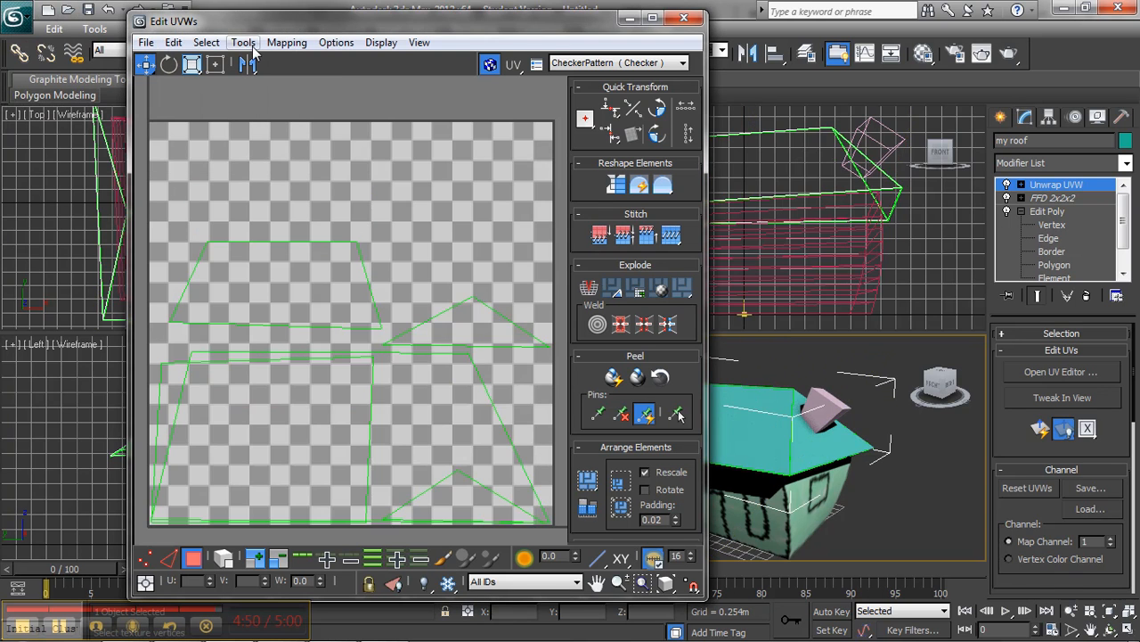
left_click(285, 42)
left_click(320, 62)
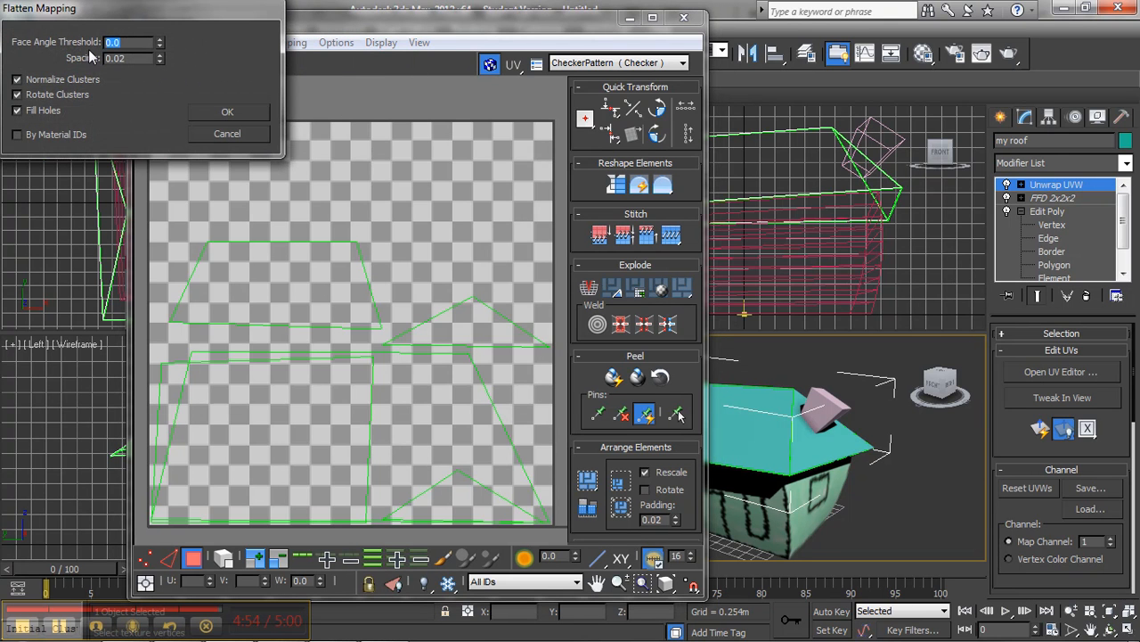
left_click(235, 112)
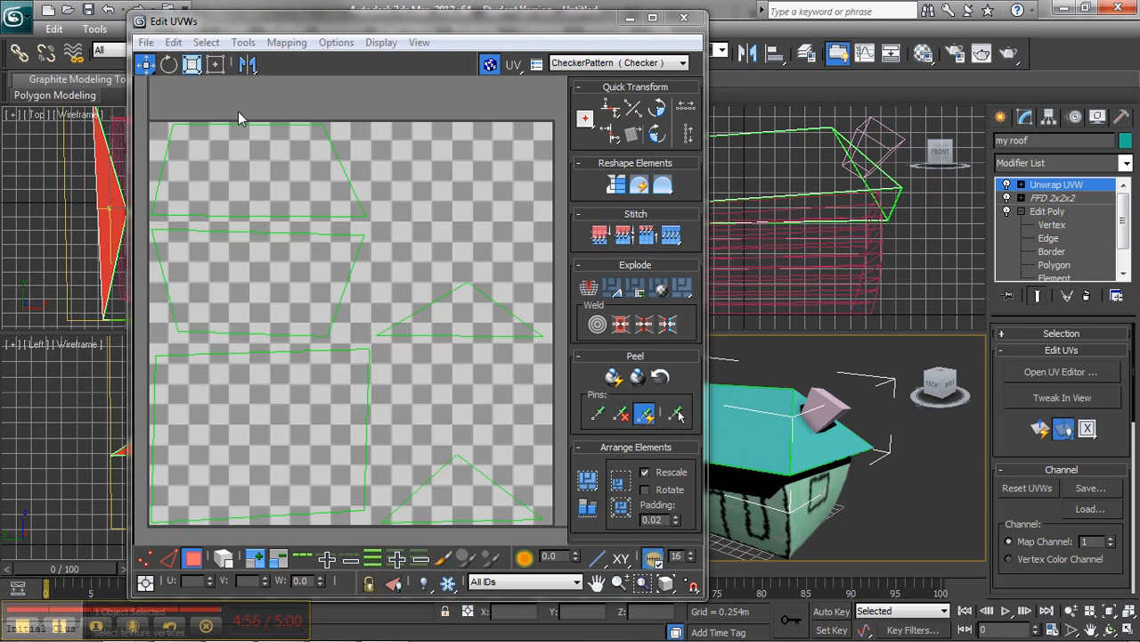